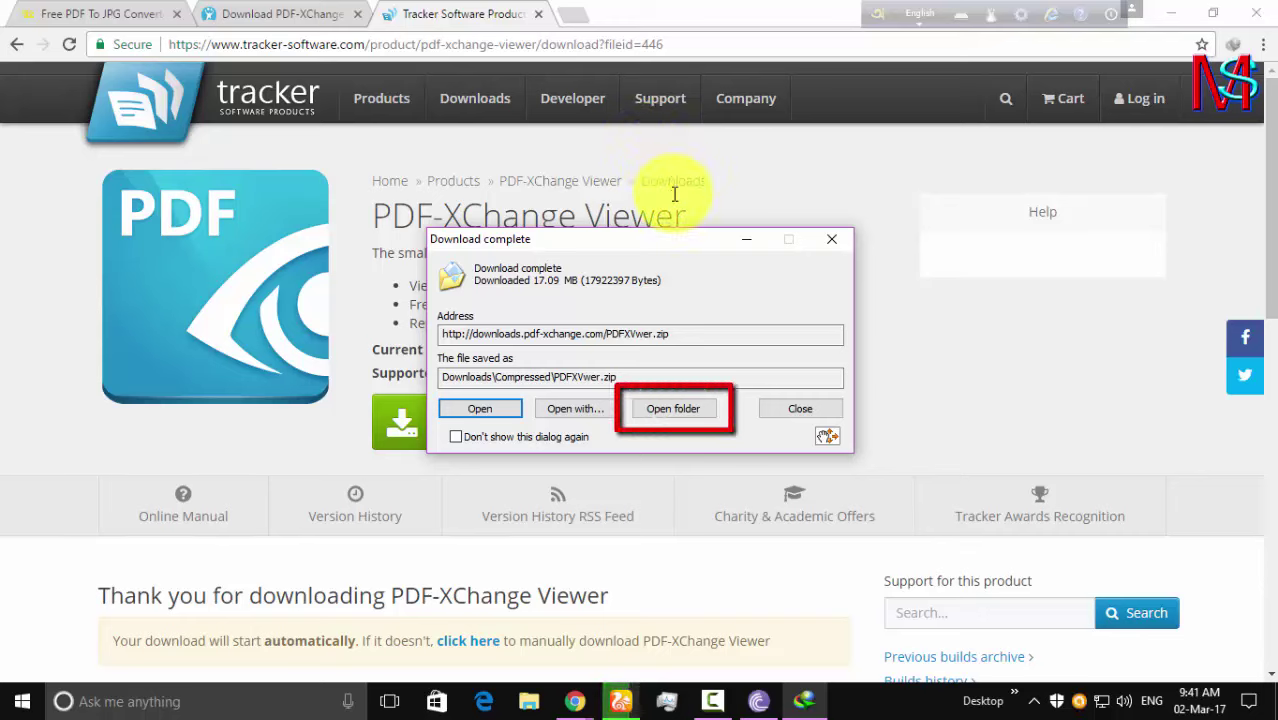
Step: Open the download folder of PDFXVwer.zip and extract the archive there
{"action": "left_click", "coordinate": [676, 410]}
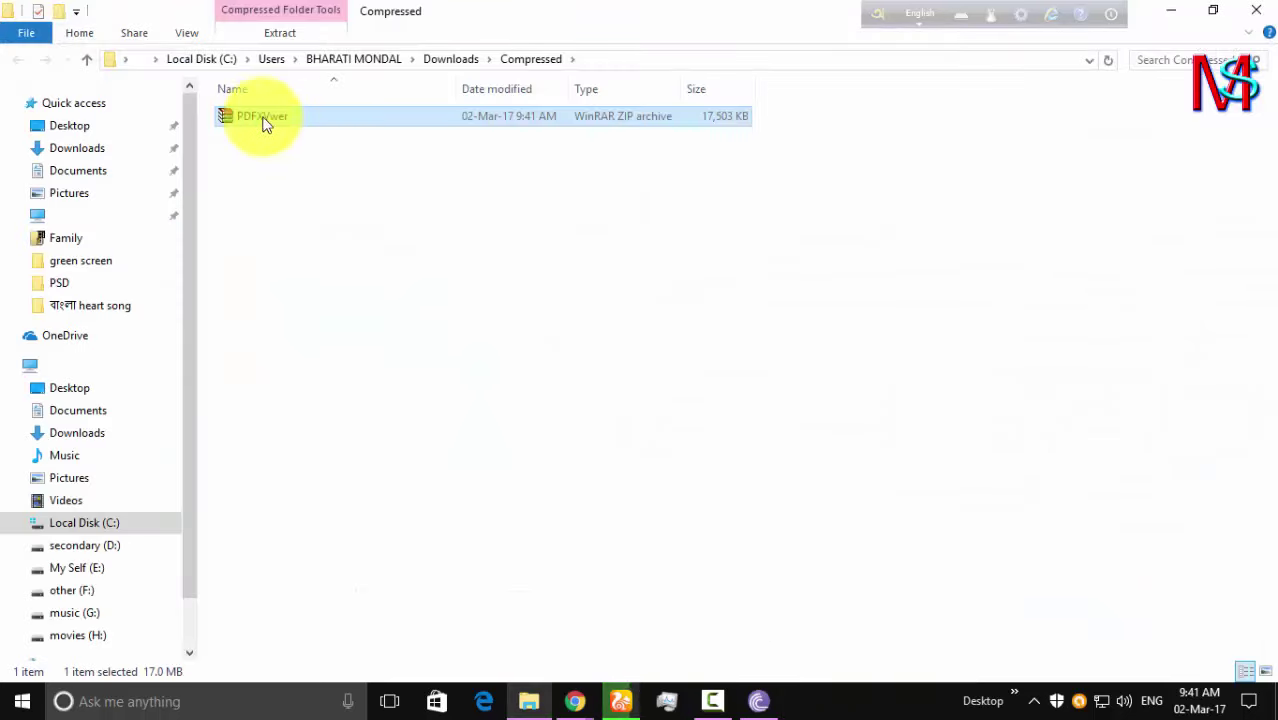
{"action": "right_click", "coordinate": [255, 119]}
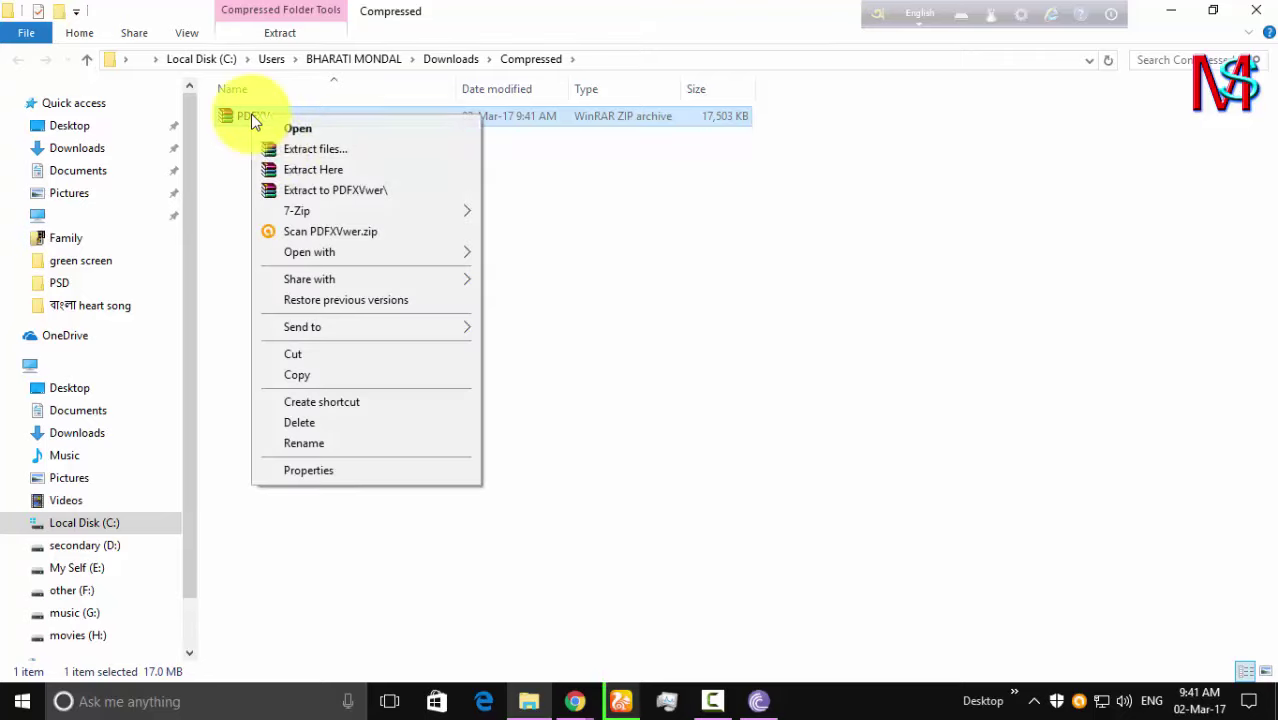
{"action": "left_click", "coordinate": [298, 166]}
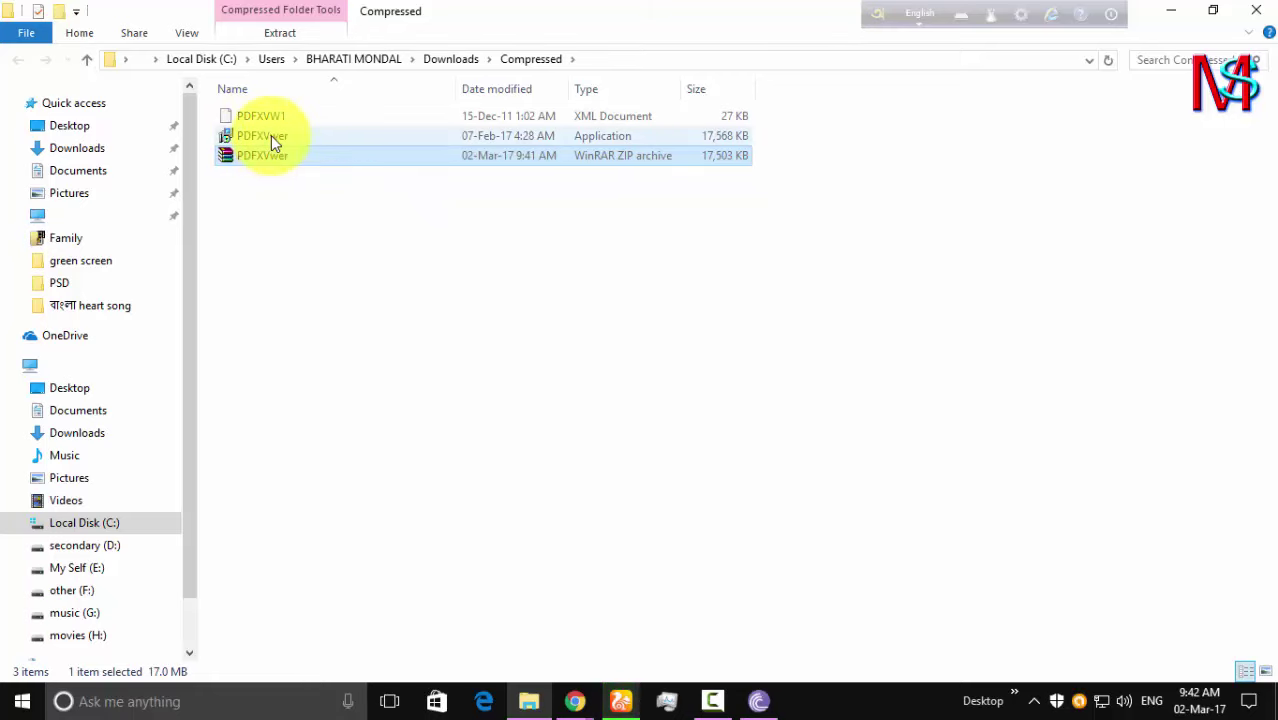
Step: Run the extracted PDFXVwer application as administrator, allow it to make changes, and start its setup wizard
{"action": "left_click", "coordinate": [276, 137]}
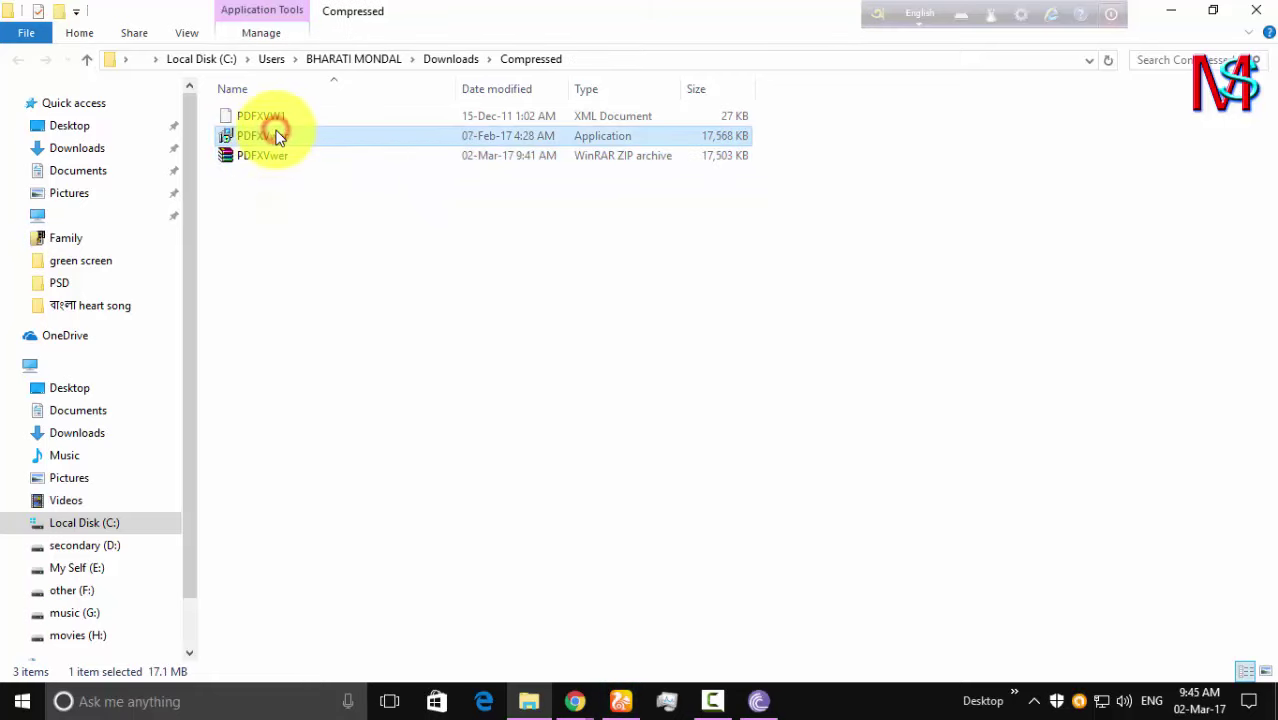
{"action": "right_click", "coordinate": [273, 132]}
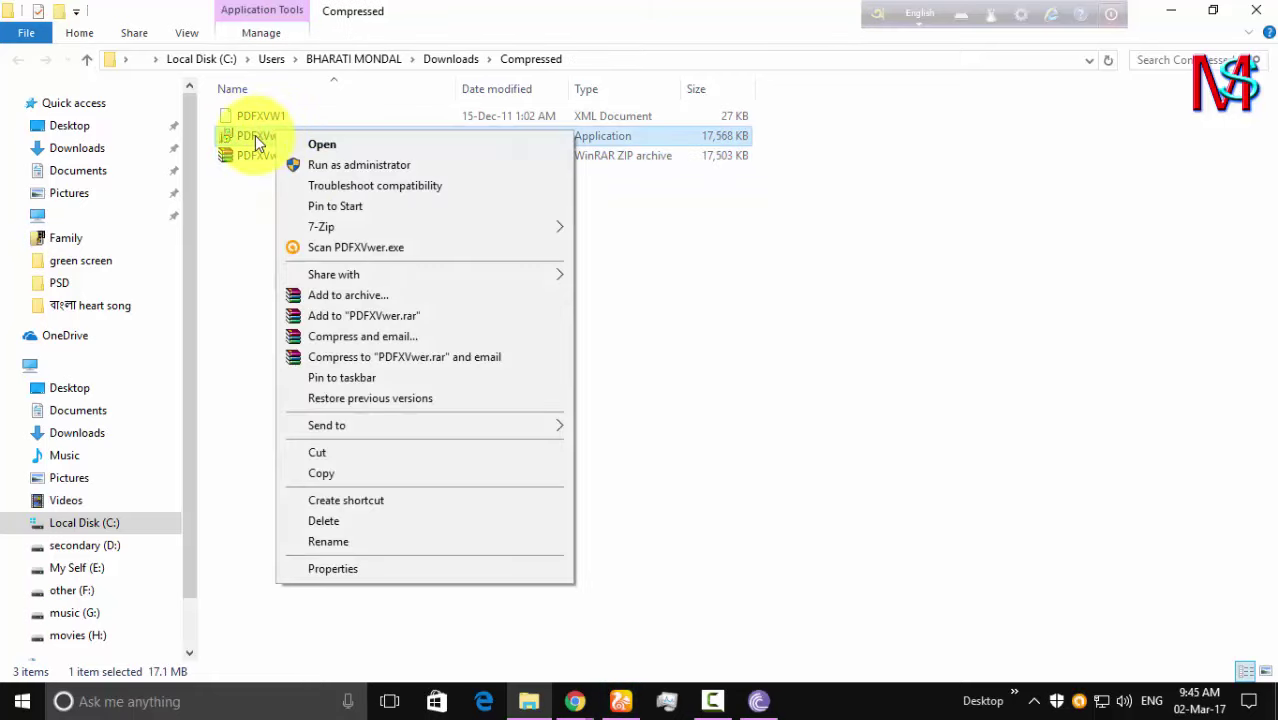
{"action": "left_click", "coordinate": [360, 168]}
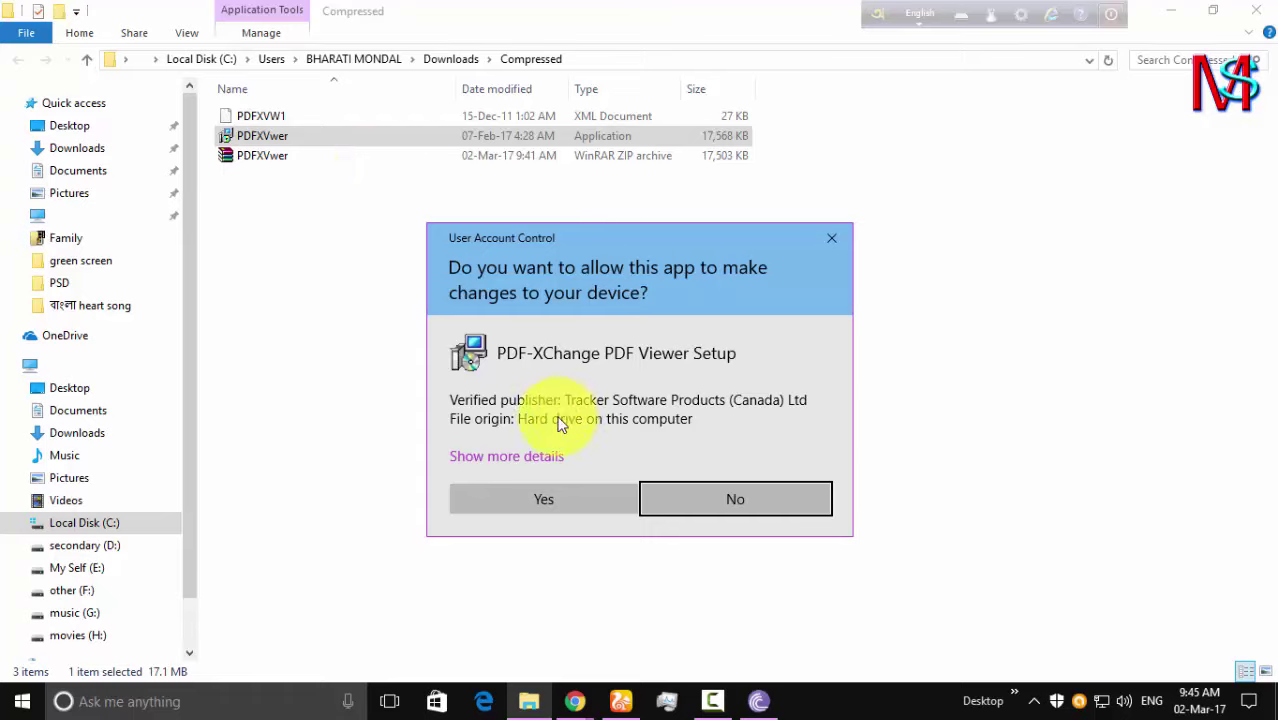
{"action": "left_click", "coordinate": [545, 490]}
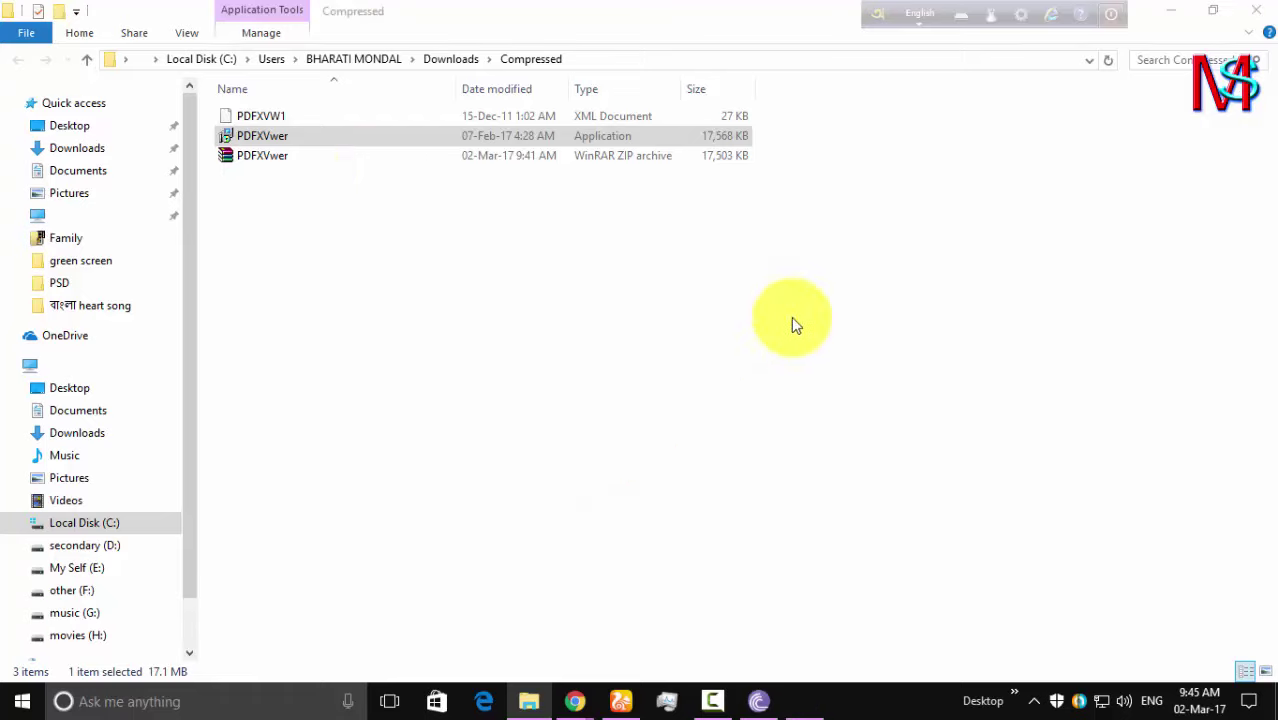
{"action": "left_click", "coordinate": [658, 392]}
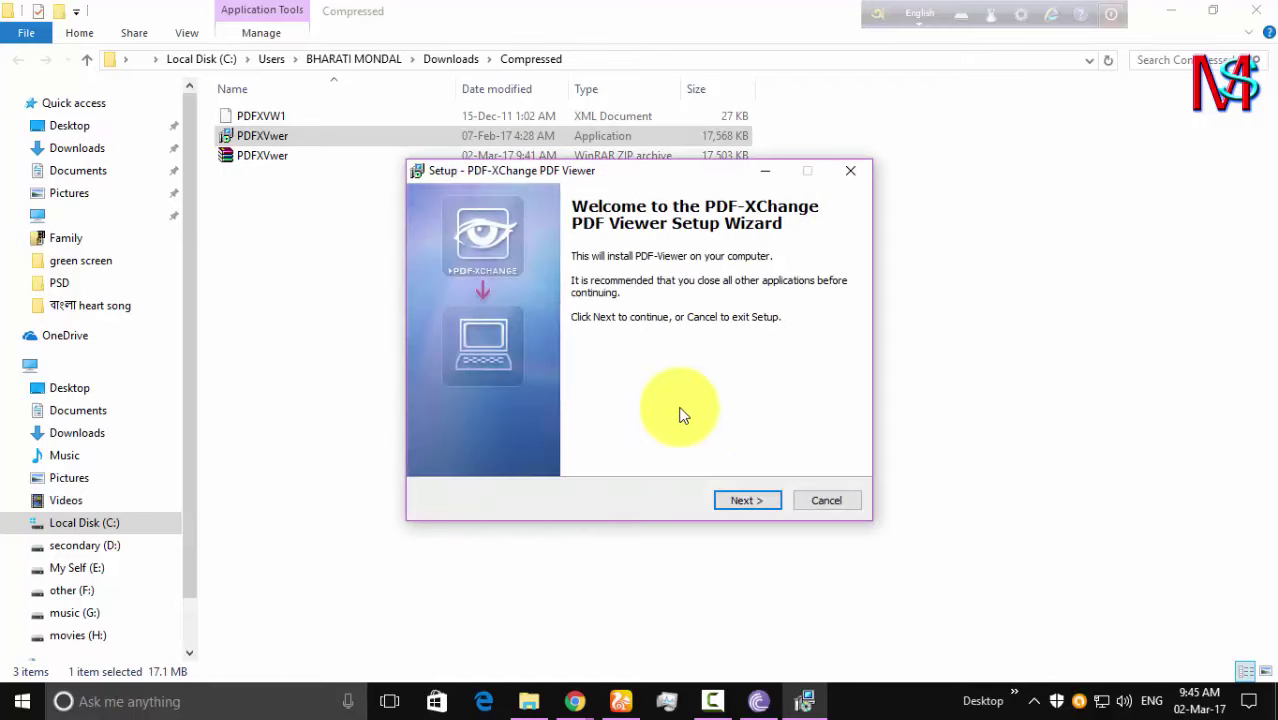
Step: Accept the license agreement in the PDF-XChange PDF Viewer setup and proceed to component selection
{"action": "left_click", "coordinate": [727, 507]}
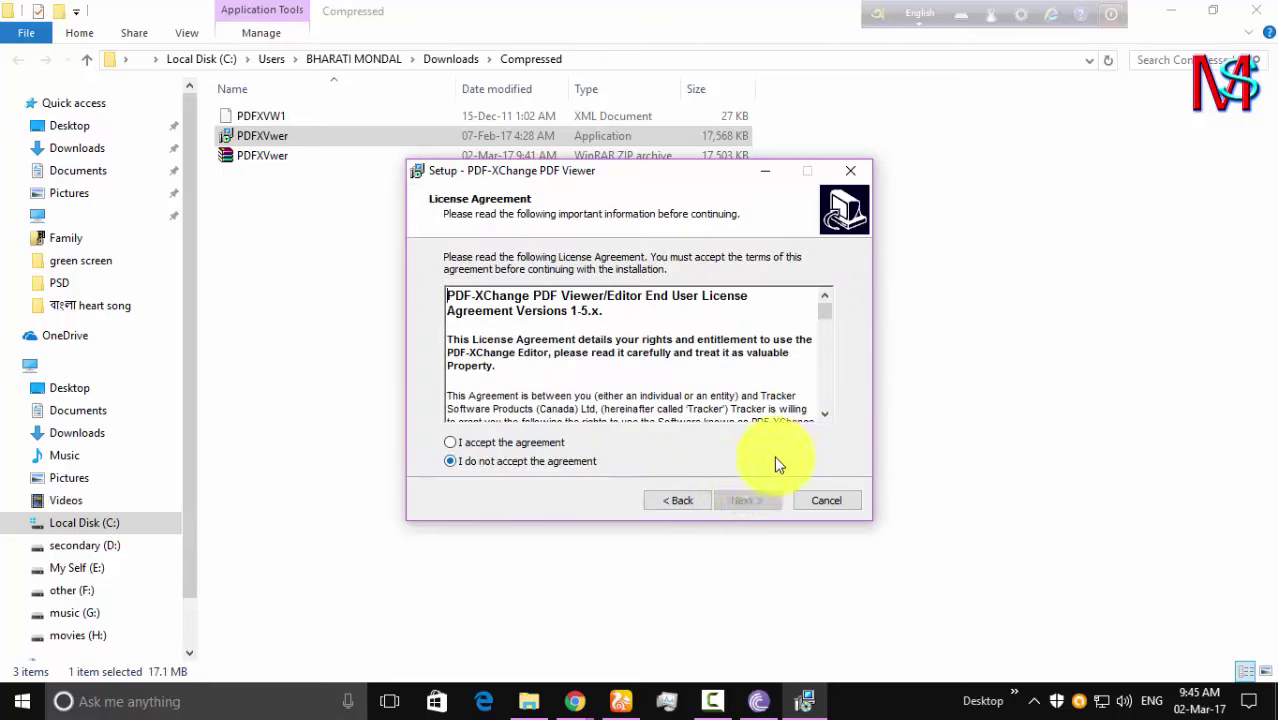
{"action": "left_click", "coordinate": [465, 441]}
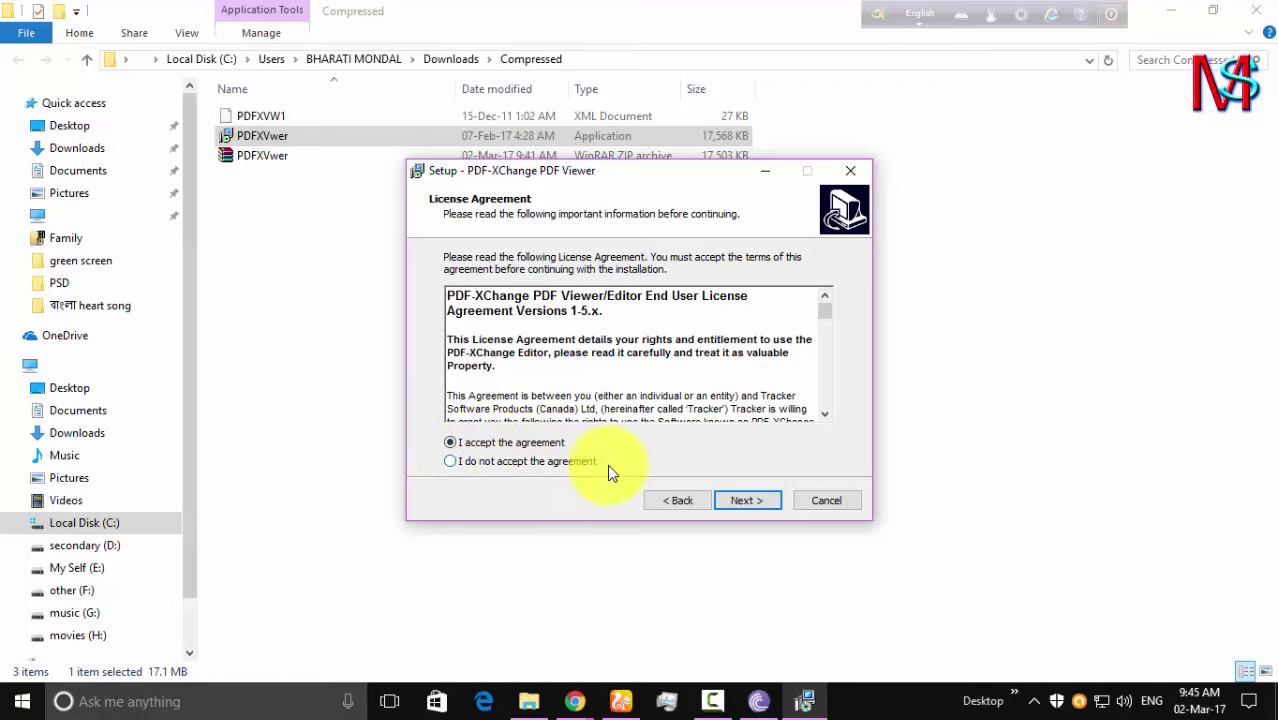
{"action": "left_click", "coordinate": [741, 501]}
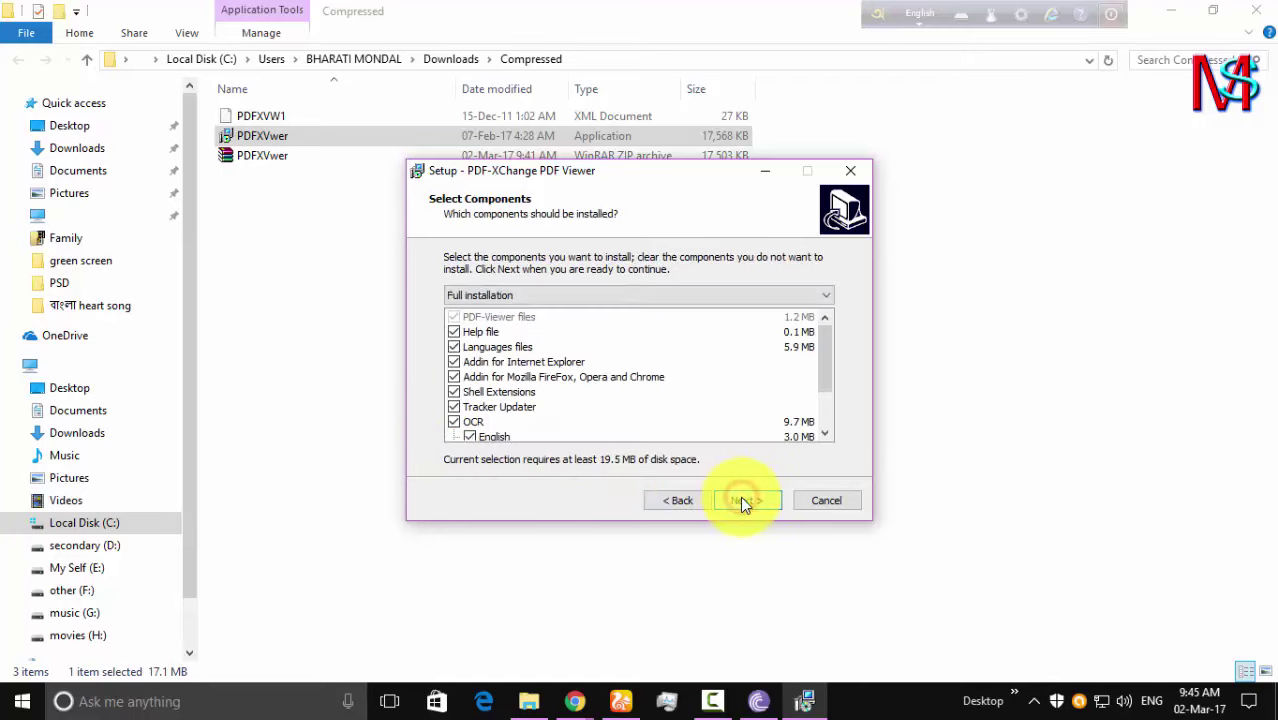
Step: Review the components, keeping Full installation, and accept the PDF-XChange PDF Viewer Start Menu folder
{"action": "scroll", "coordinate": [650, 402], "scroll_direction": "down", "scroll_amount": 2}
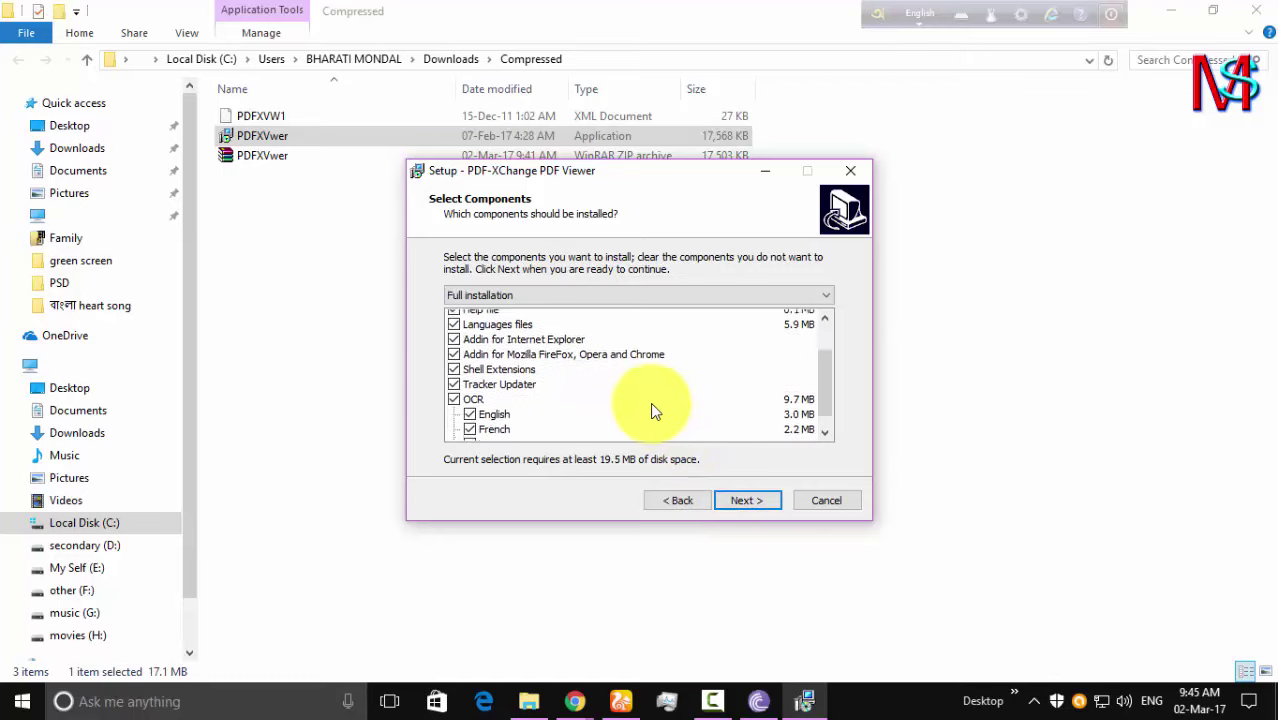
{"action": "scroll", "coordinate": [650, 402], "scroll_direction": "up", "scroll_amount": 2}
{"action": "scroll", "coordinate": [650, 402], "scroll_direction": "up", "scroll_amount": 1}
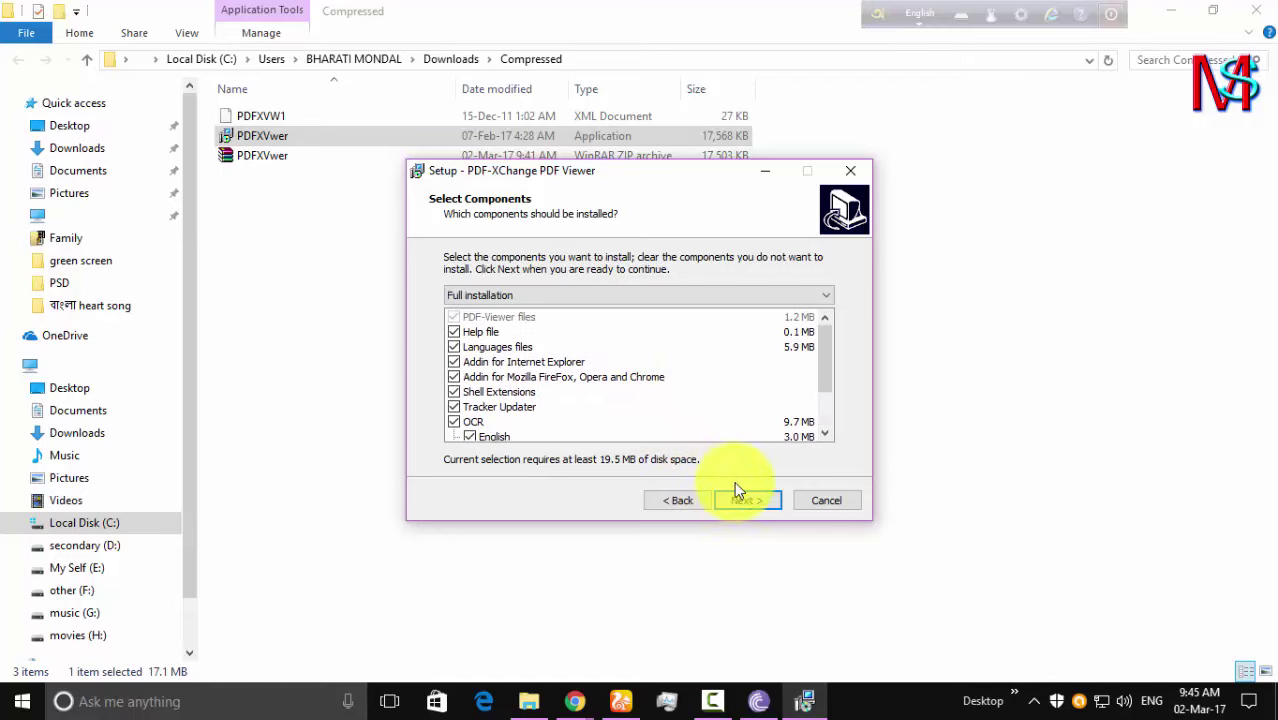
{"action": "left_click", "coordinate": [743, 500]}
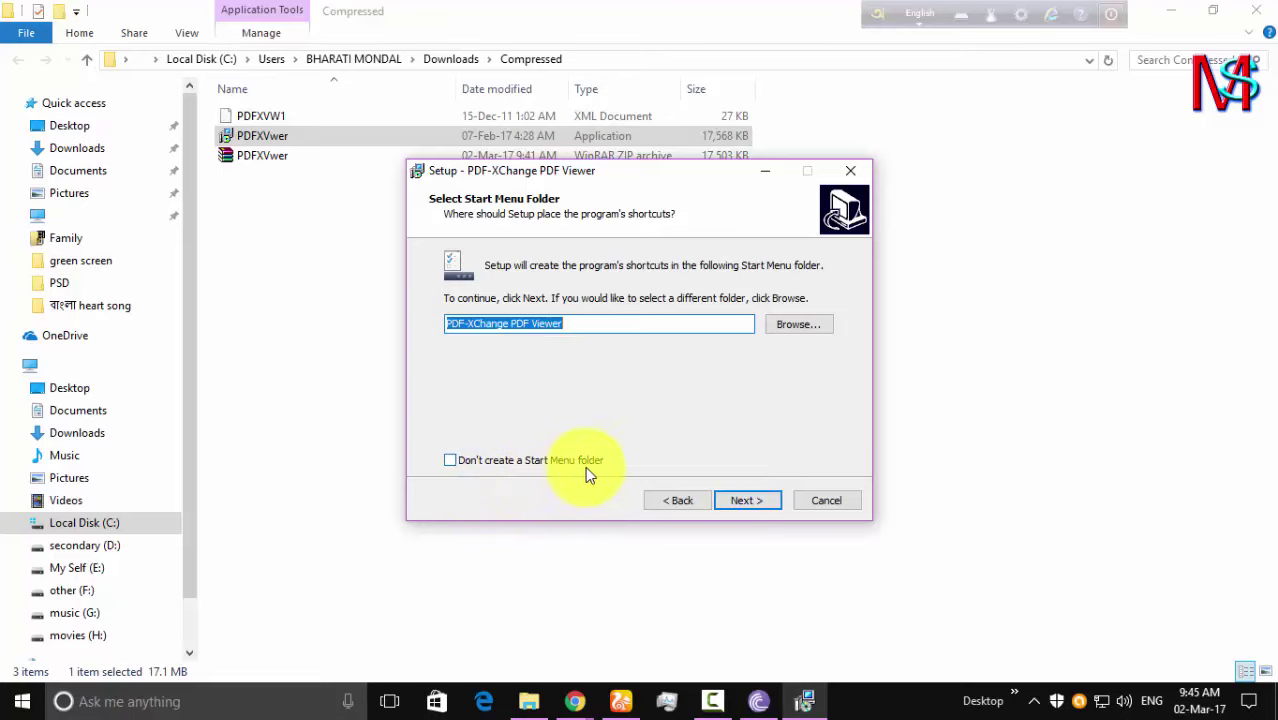
{"action": "left_click", "coordinate": [752, 502]}
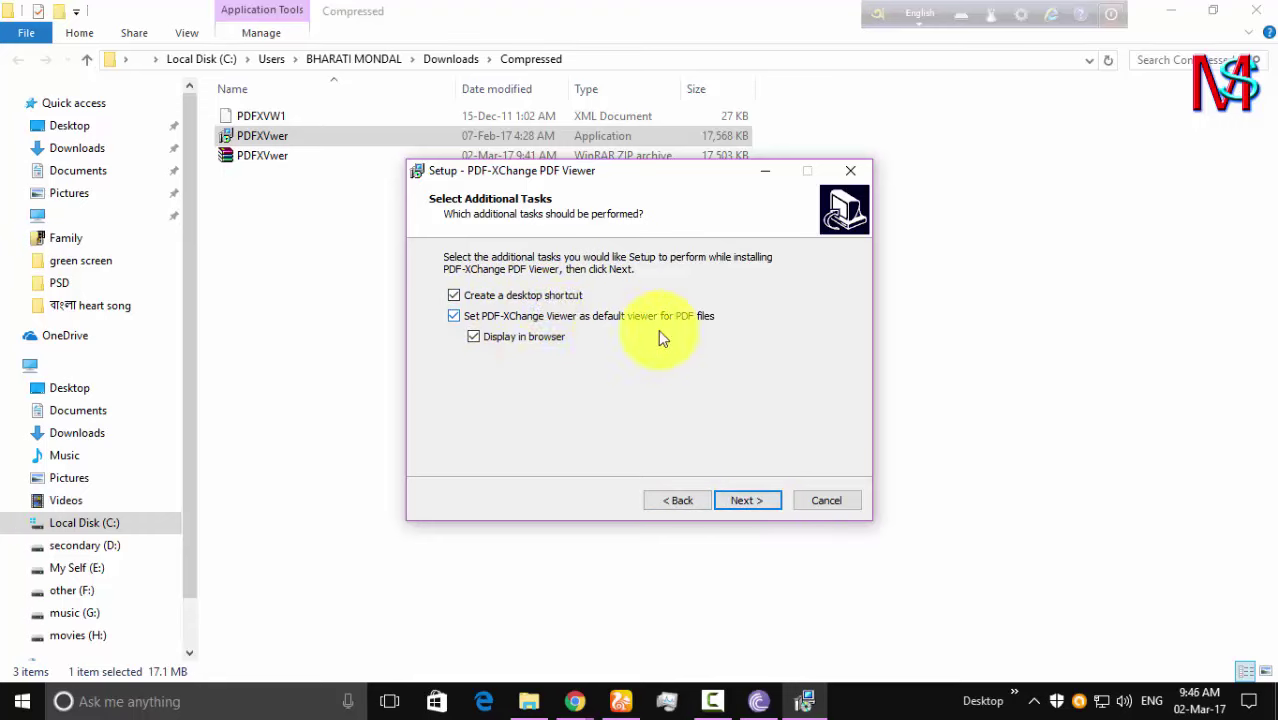
Step: Turn off the Display in browser task and choose the Free Version for registration
{"action": "left_click", "coordinate": [474, 337]}
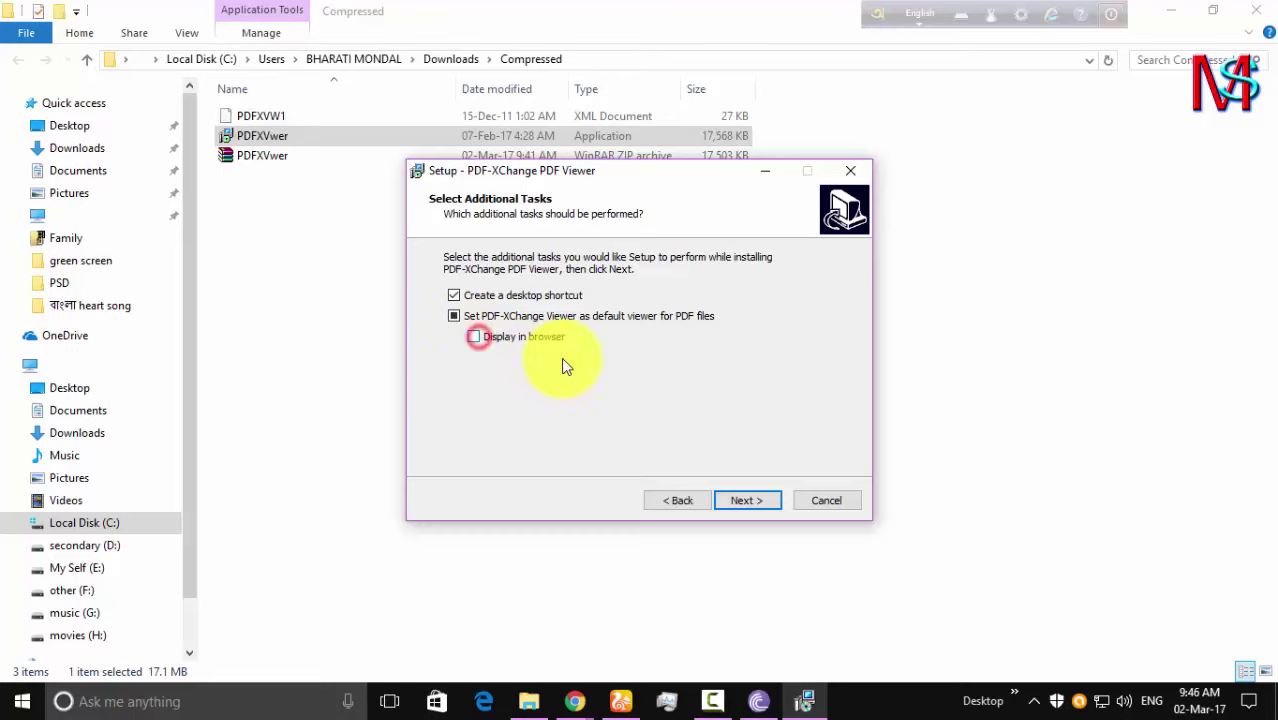
{"action": "left_click", "coordinate": [752, 497]}
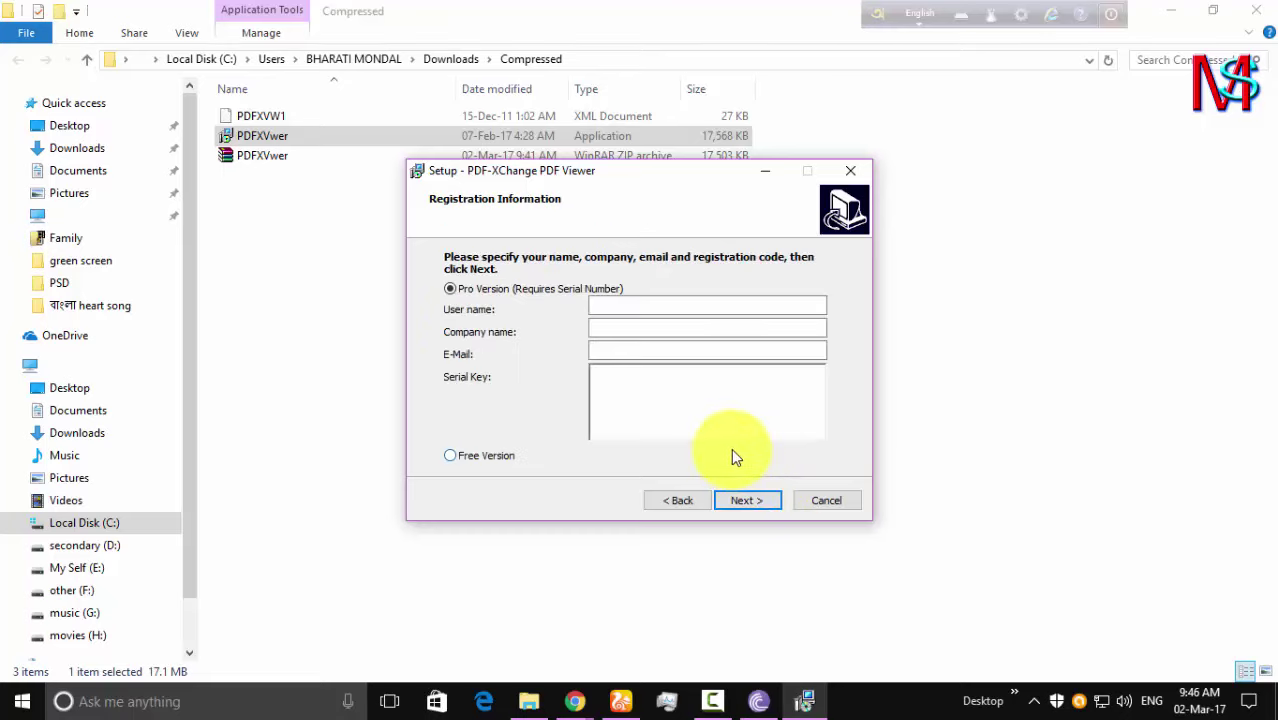
{"action": "left_click", "coordinate": [488, 456]}
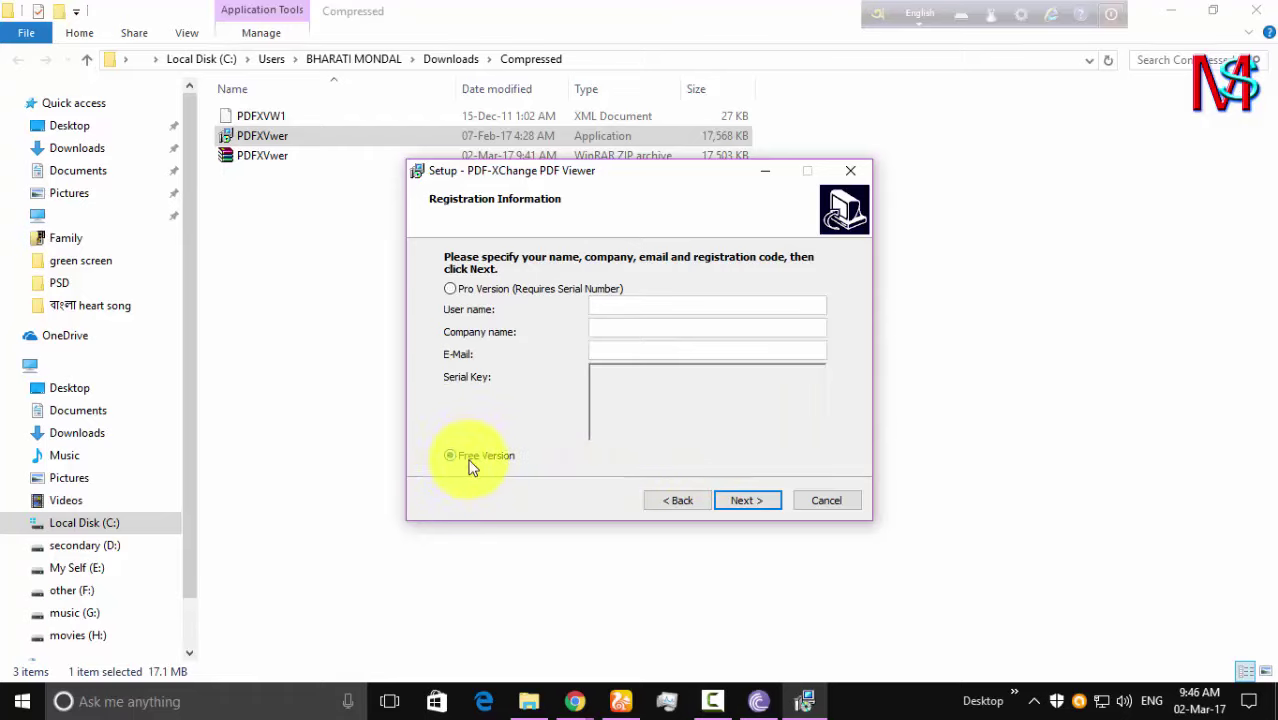
{"action": "left_click", "coordinate": [746, 499]}
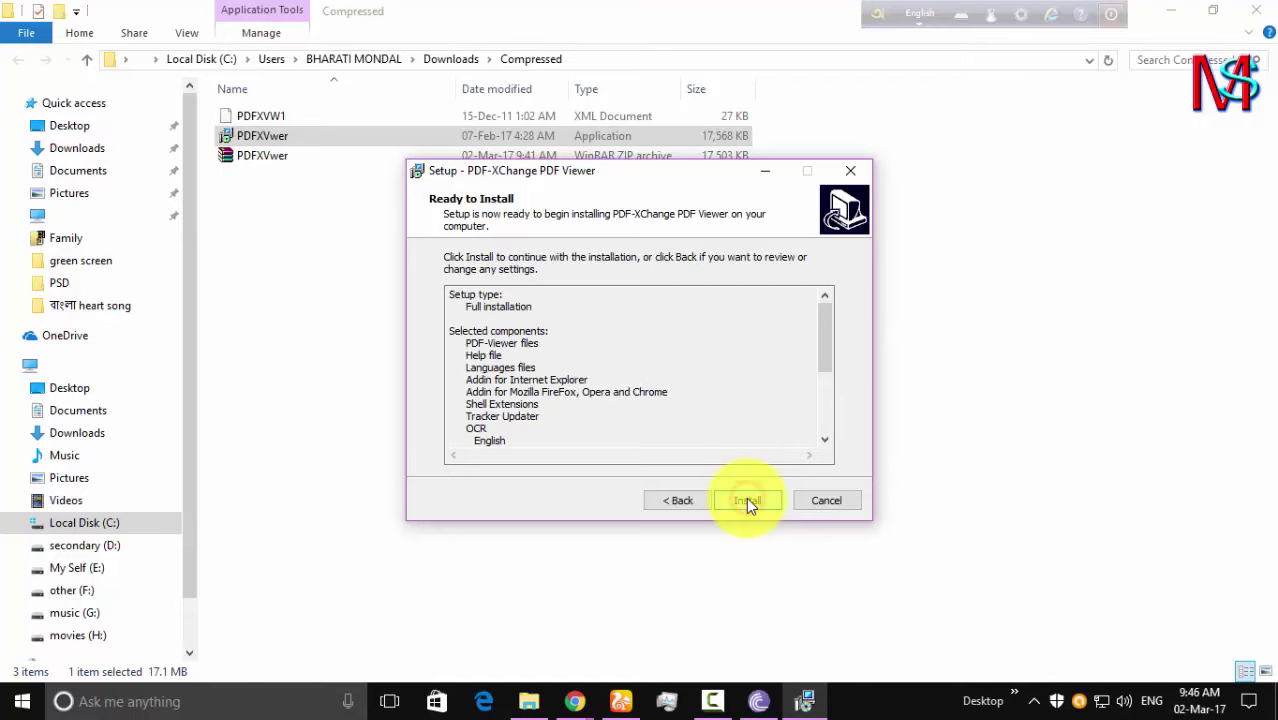
Step: Install PDF-XChange PDF Viewer, finish setup with the launch option on, and reposition the viewer window
{"action": "left_click", "coordinate": [745, 501]}
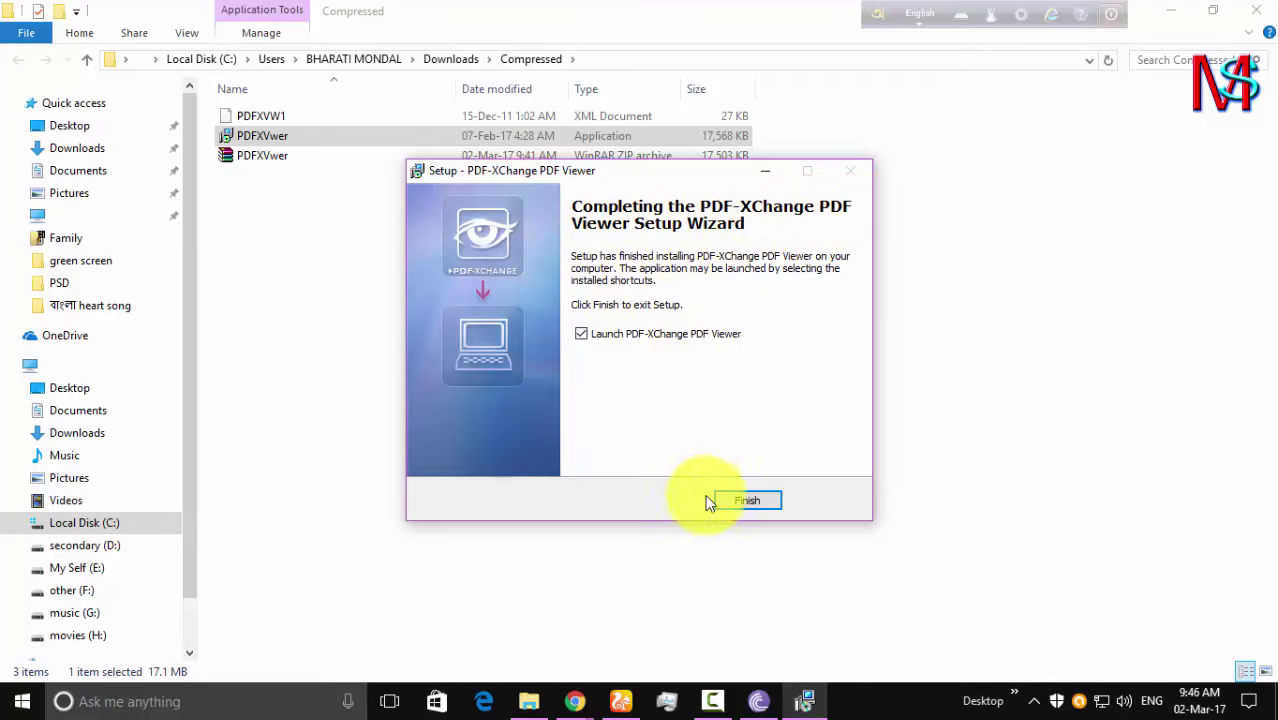
{"action": "left_click", "coordinate": [750, 499]}
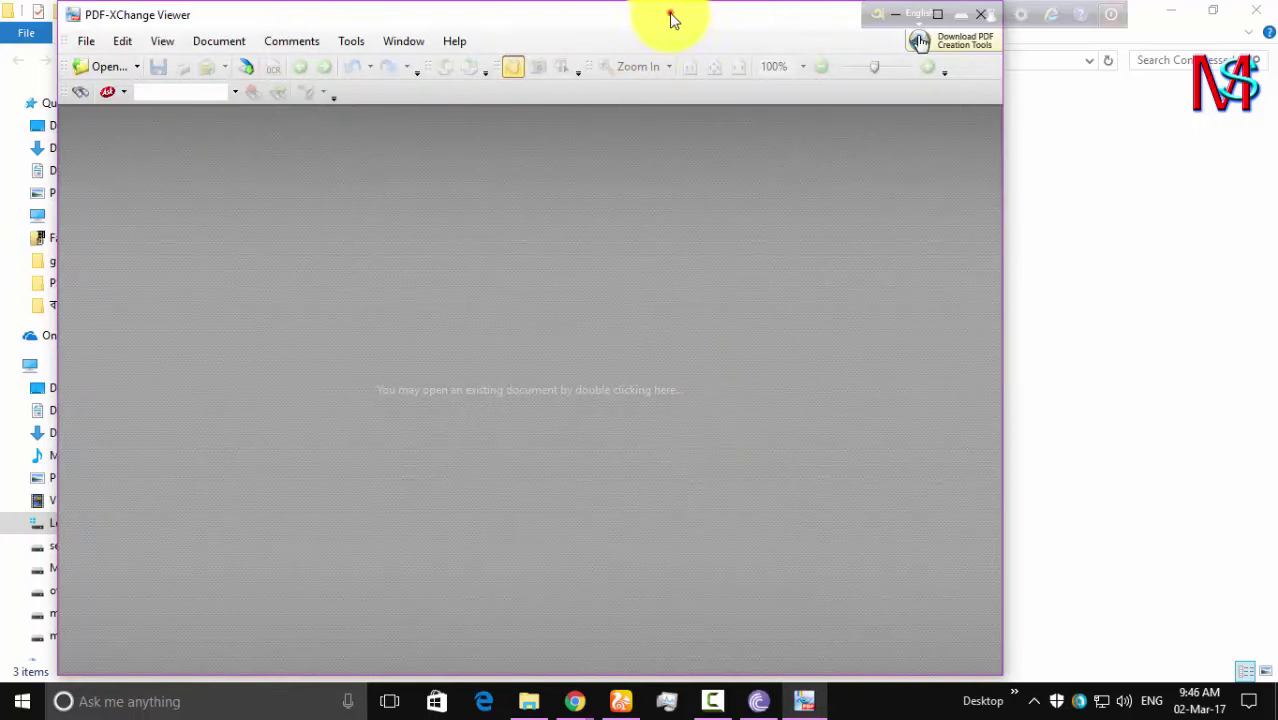
{"action": "left_click_drag", "start_coordinate": [670, 14], "coordinate": [795, 88]}
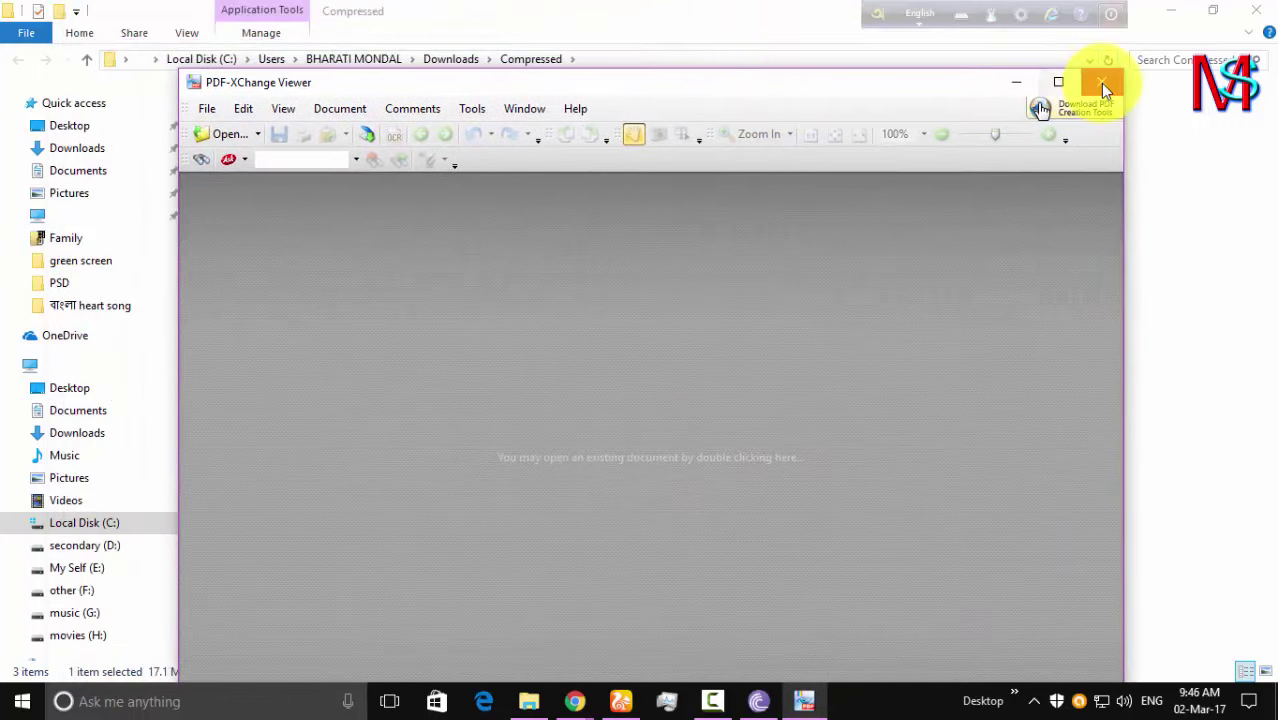
Step: Browse for a PDF to open in the কম্পিউটারের guid folder under F:\SOFTWARE\pdf guid
{"action": "left_click", "coordinate": [207, 109]}
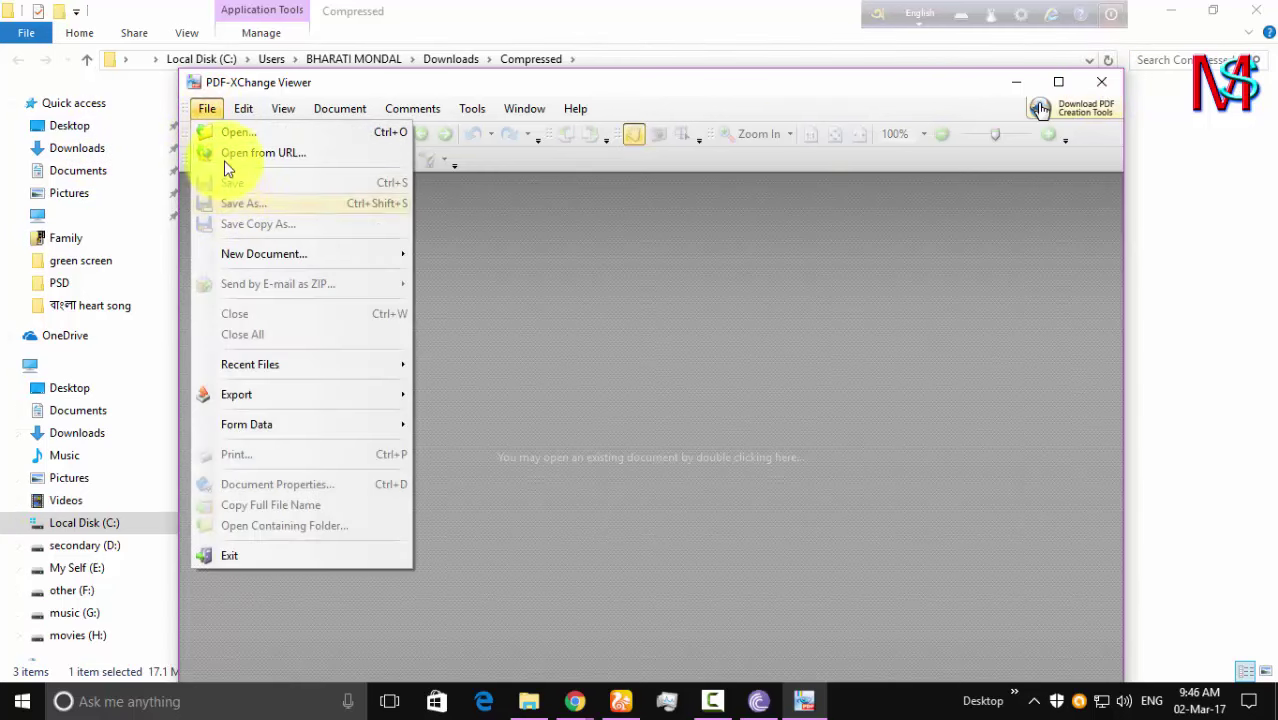
{"action": "left_click", "coordinate": [226, 137]}
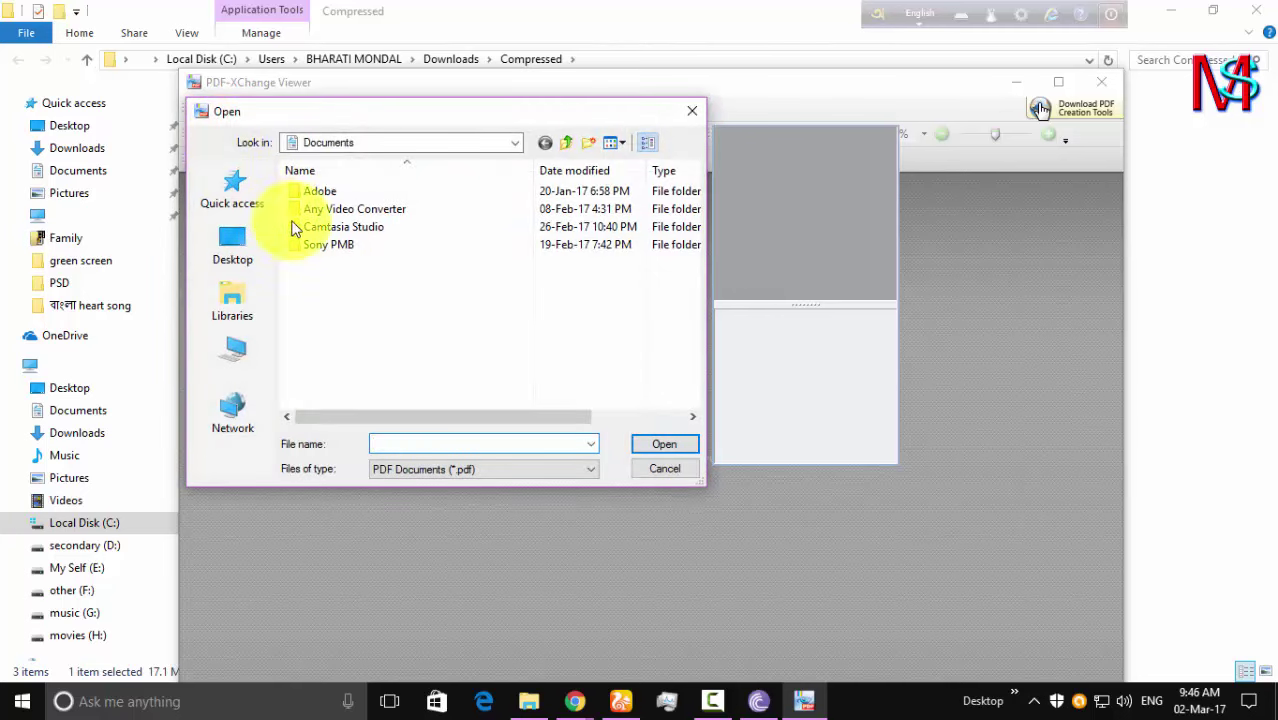
{"action": "left_click", "coordinate": [566, 143]}
{"action": "scroll", "coordinate": [399, 357], "scroll_direction": "down", "scroll_amount": 5}
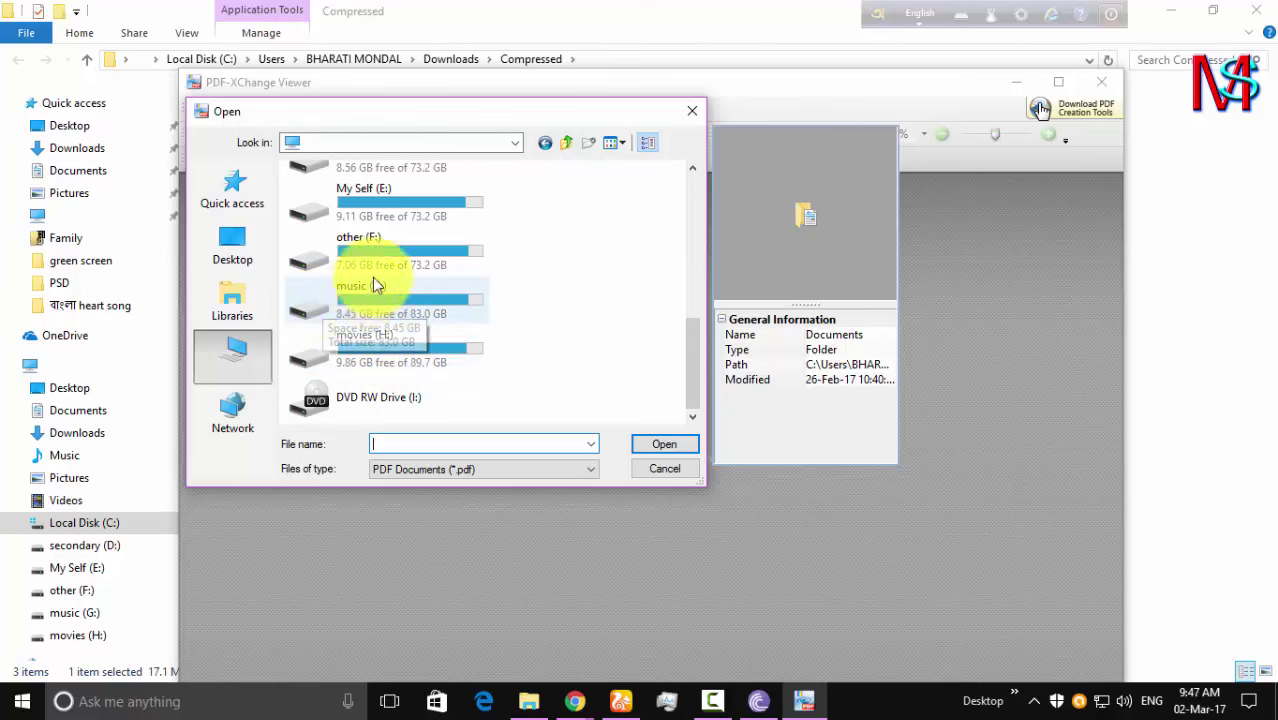
{"action": "left_click", "coordinate": [377, 244]}
{"action": "double_click", "coordinate": [377, 244]}
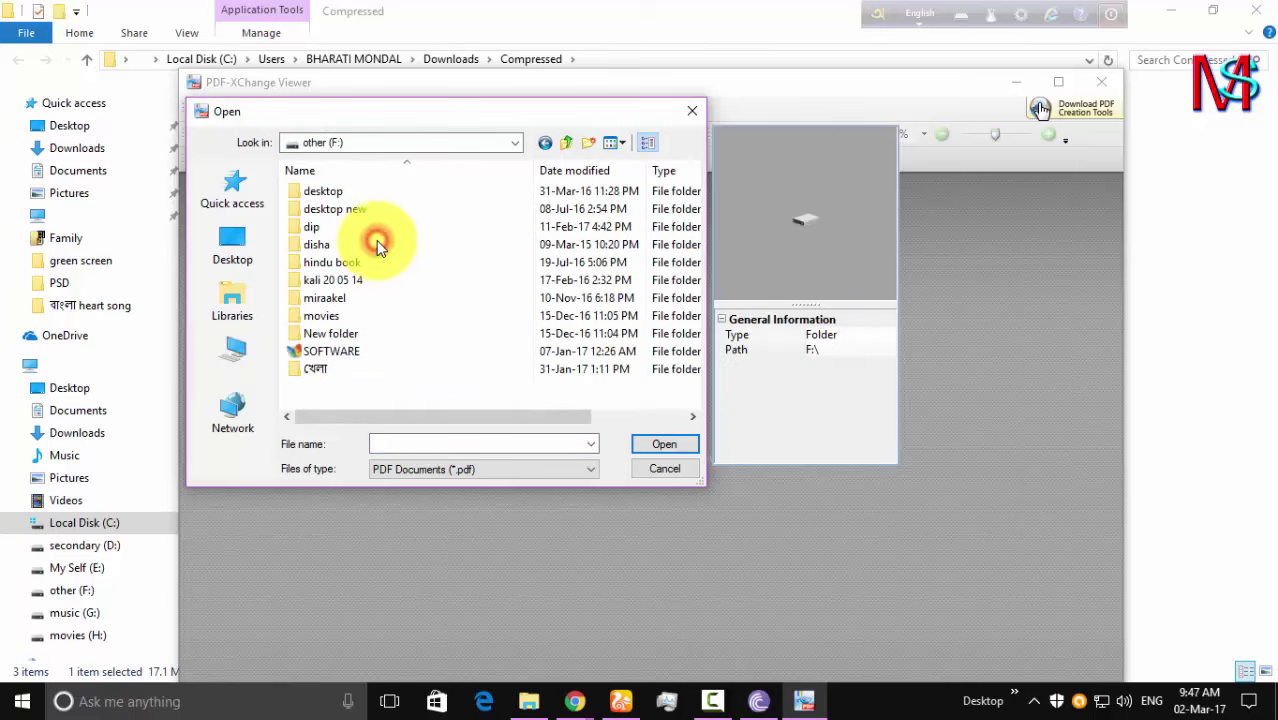
{"action": "double_click", "coordinate": [329, 349]}
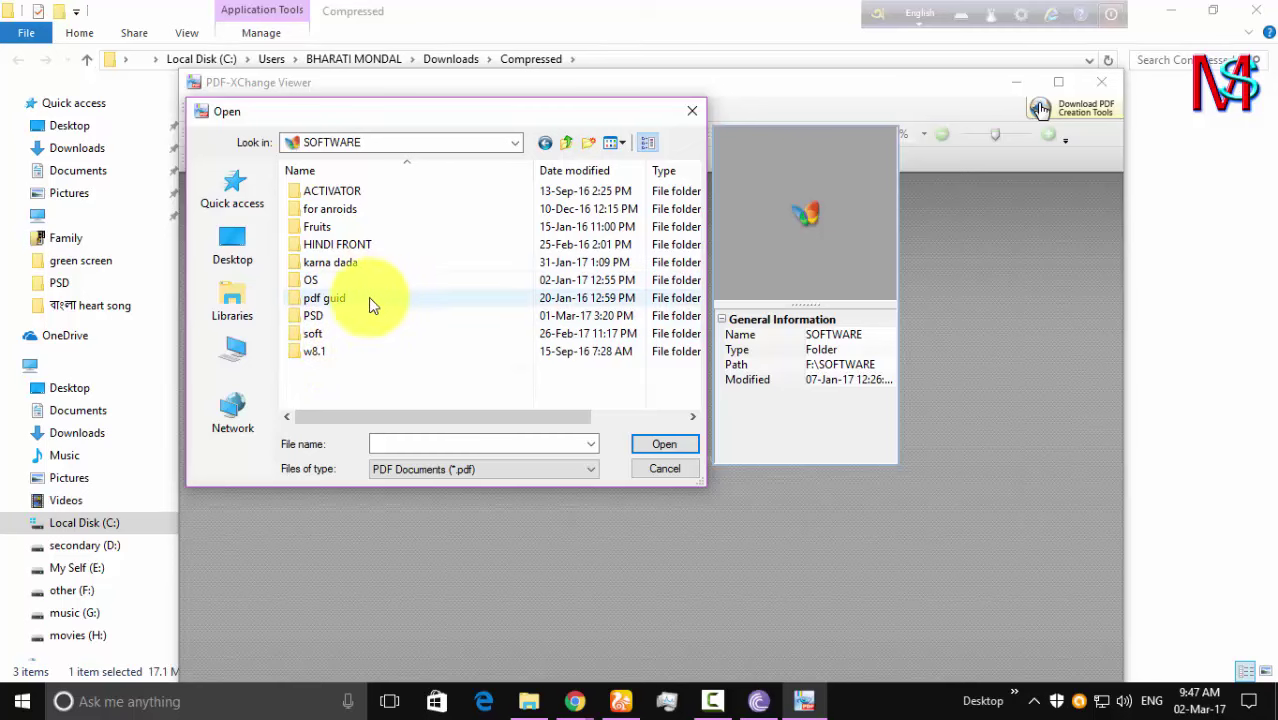
{"action": "double_click", "coordinate": [366, 299]}
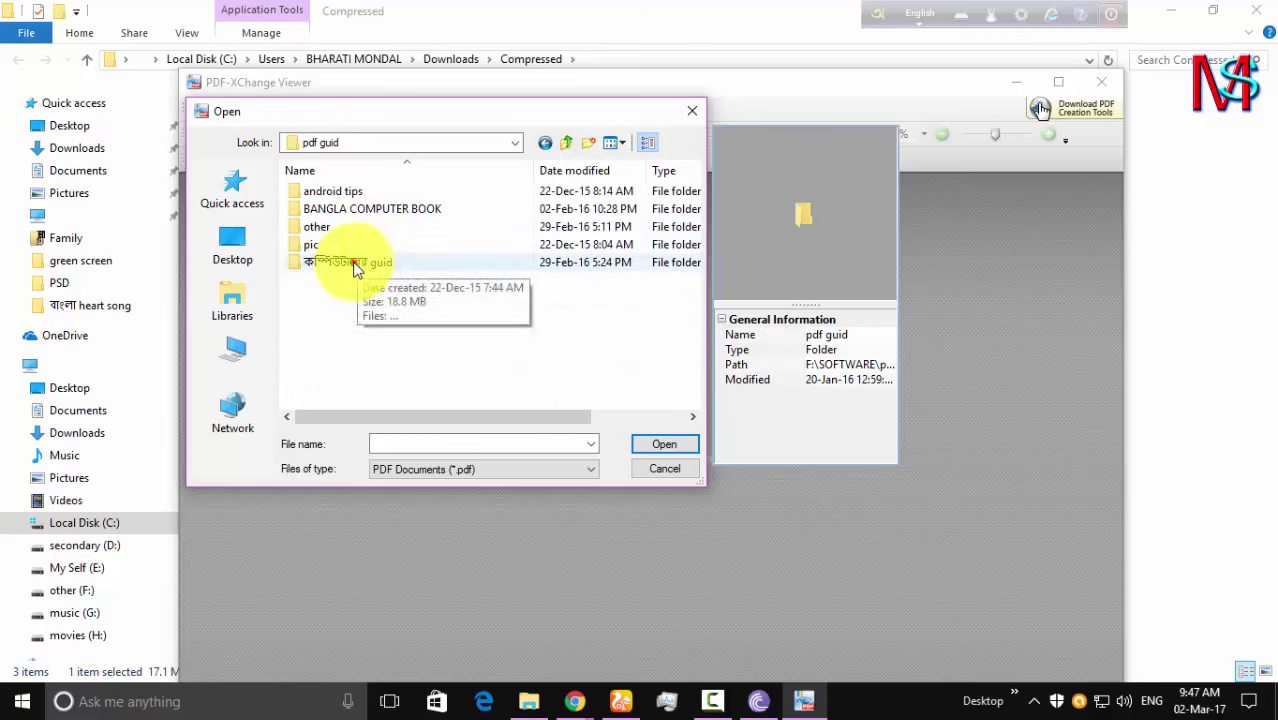
{"action": "double_click", "coordinate": [354, 262]}
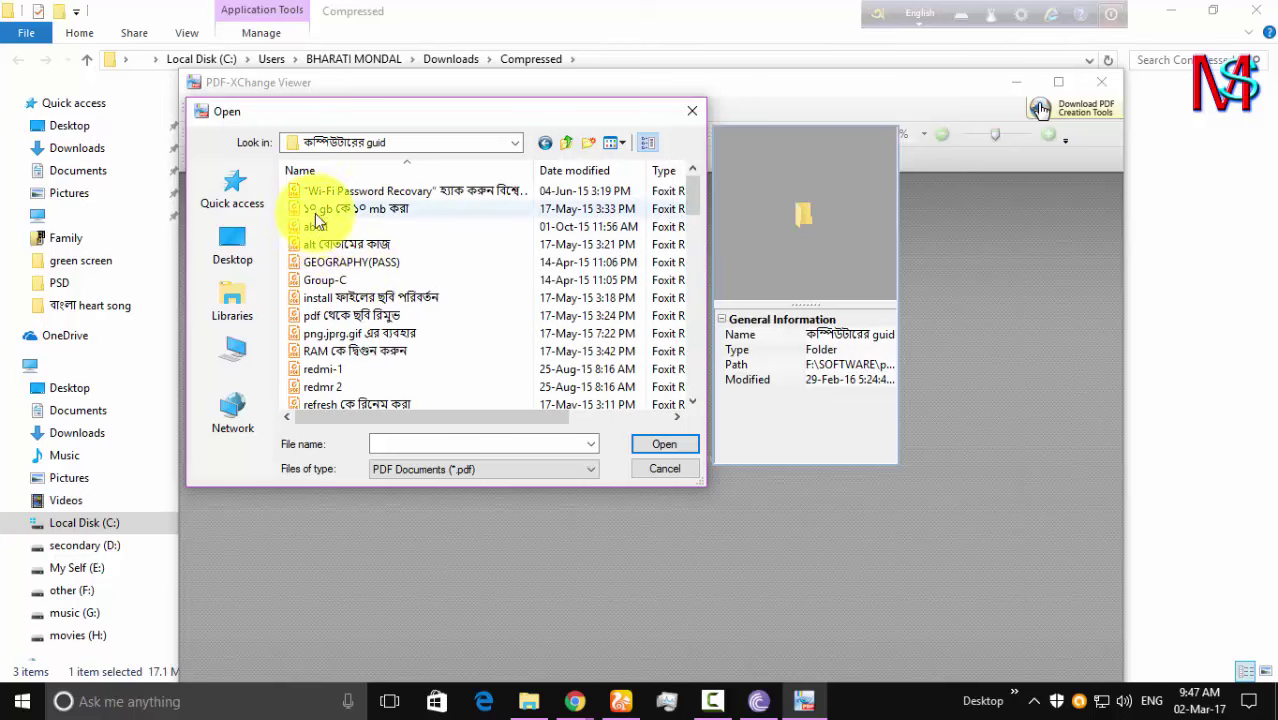
Step: Open the PDF file হ্যাগ করা from the end of the folder's file list
{"action": "scroll", "coordinate": [347, 245], "scroll_direction": "down", "scroll_amount": 10}
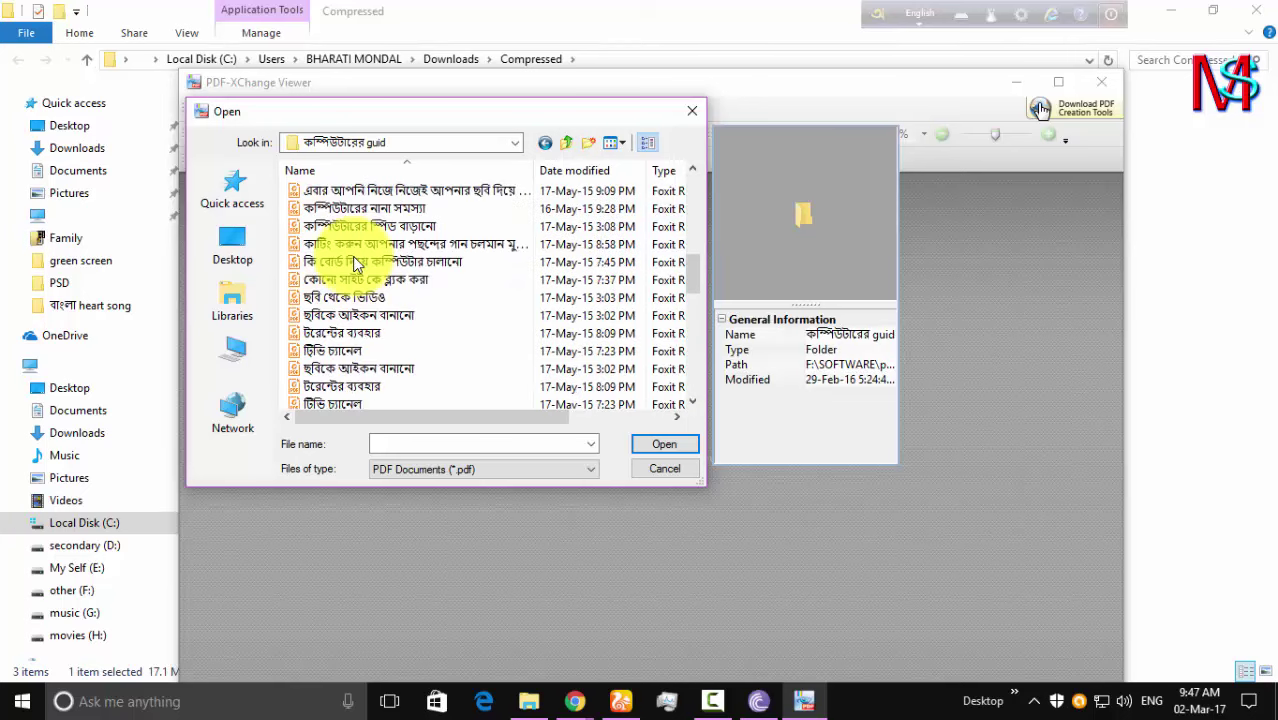
{"action": "scroll", "coordinate": [345, 260], "scroll_direction": "down", "scroll_amount": 10}
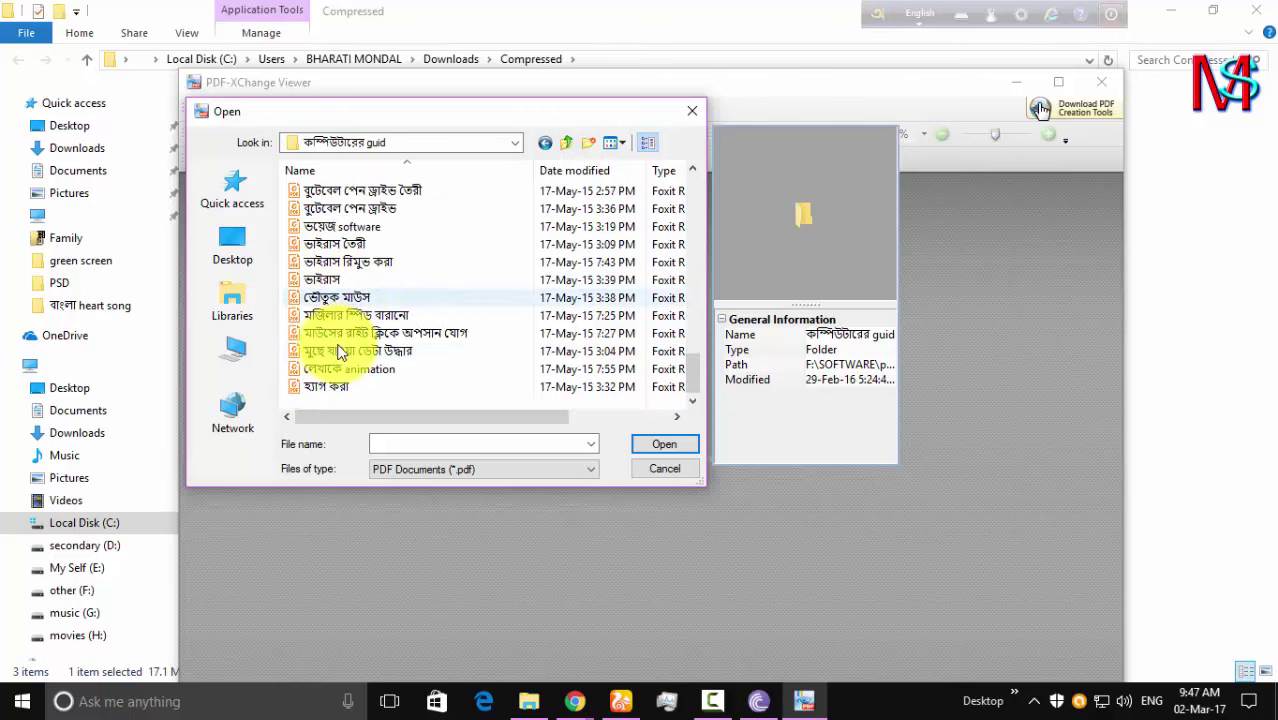
{"action": "left_click", "coordinate": [326, 386]}
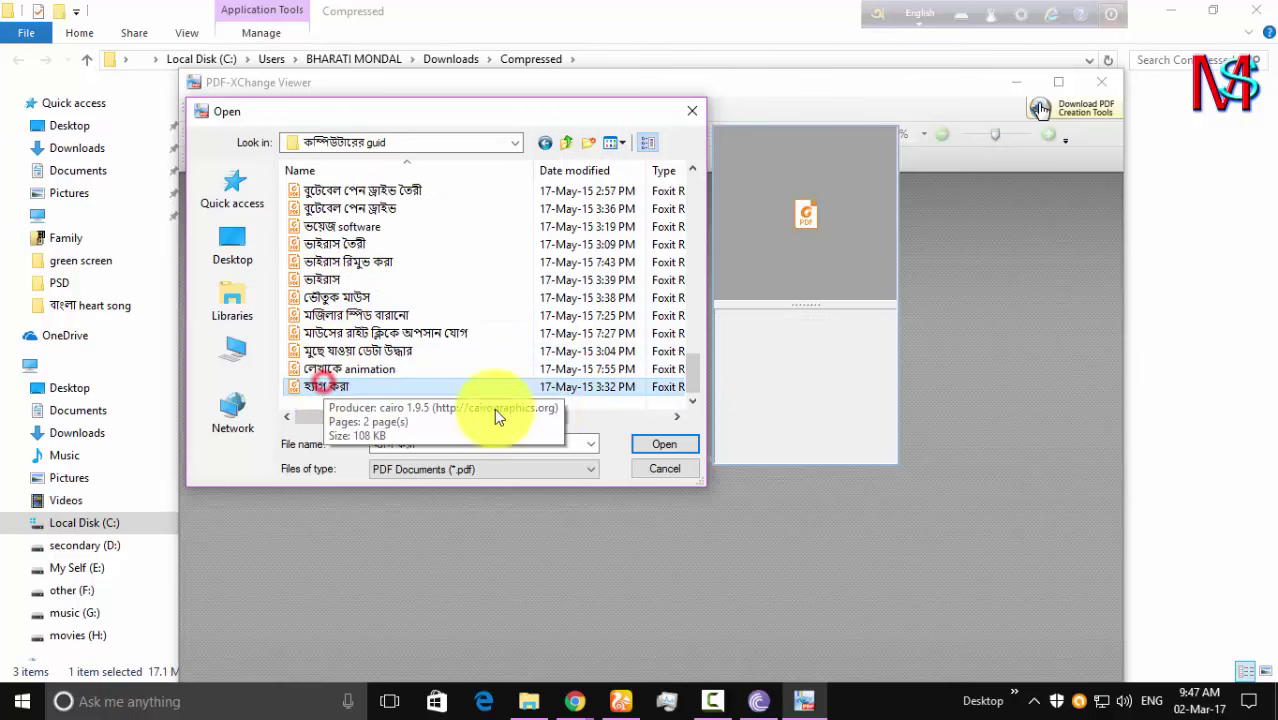
{"action": "left_click", "coordinate": [664, 444]}
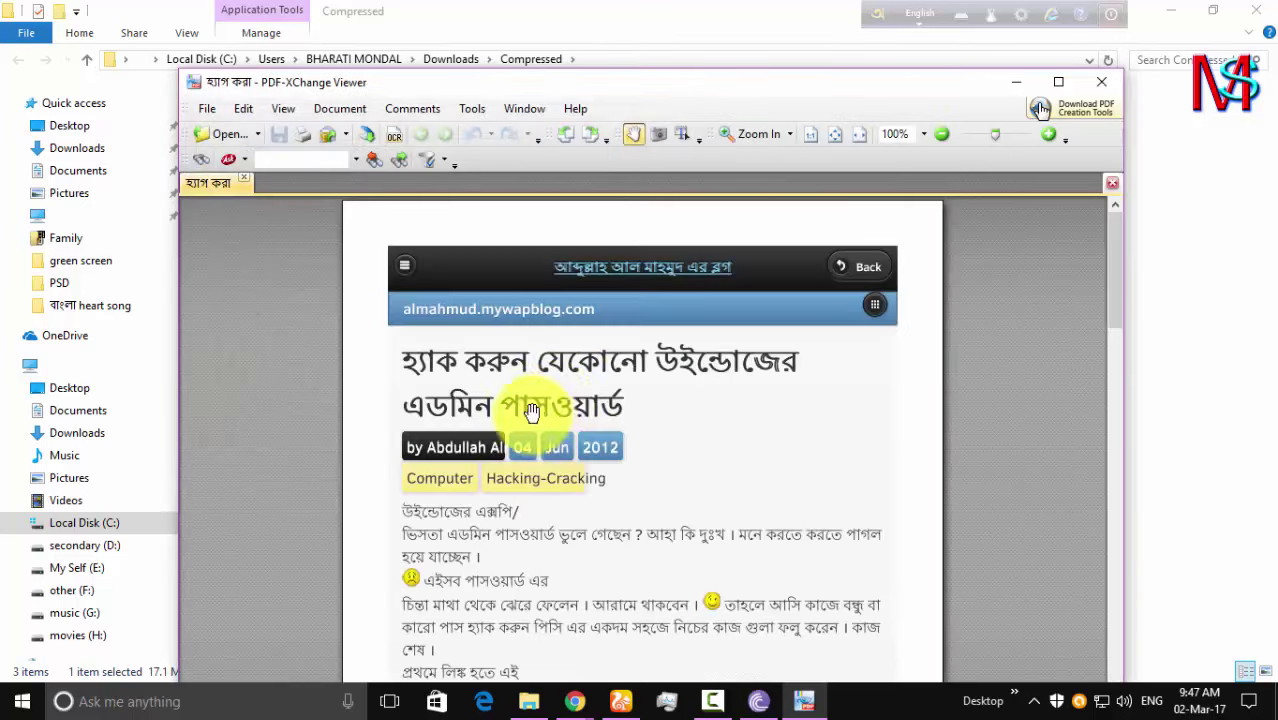
Step: Look through the open PDF's pages and check the page's export options
{"action": "scroll", "coordinate": [562, 410], "scroll_direction": "down", "scroll_amount": 3}
{"action": "scroll", "coordinate": [562, 398], "scroll_direction": "down", "scroll_amount": 15}
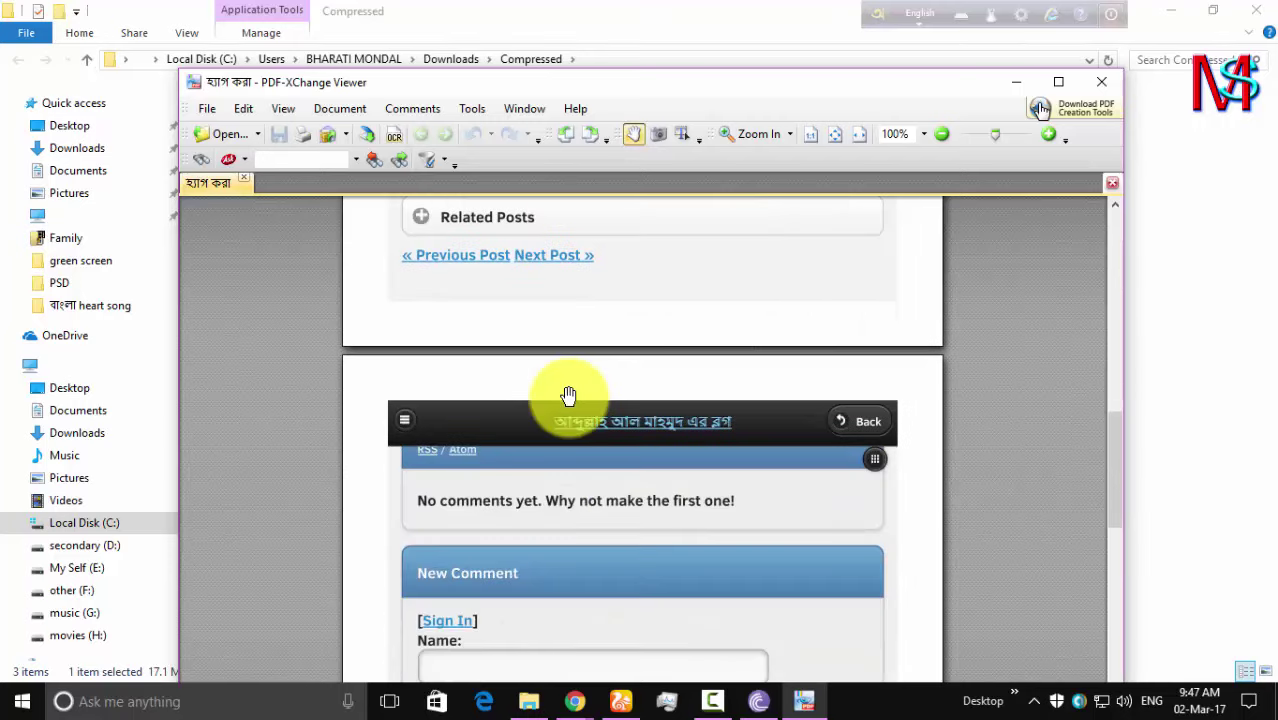
{"action": "right_click", "coordinate": [492, 268]}
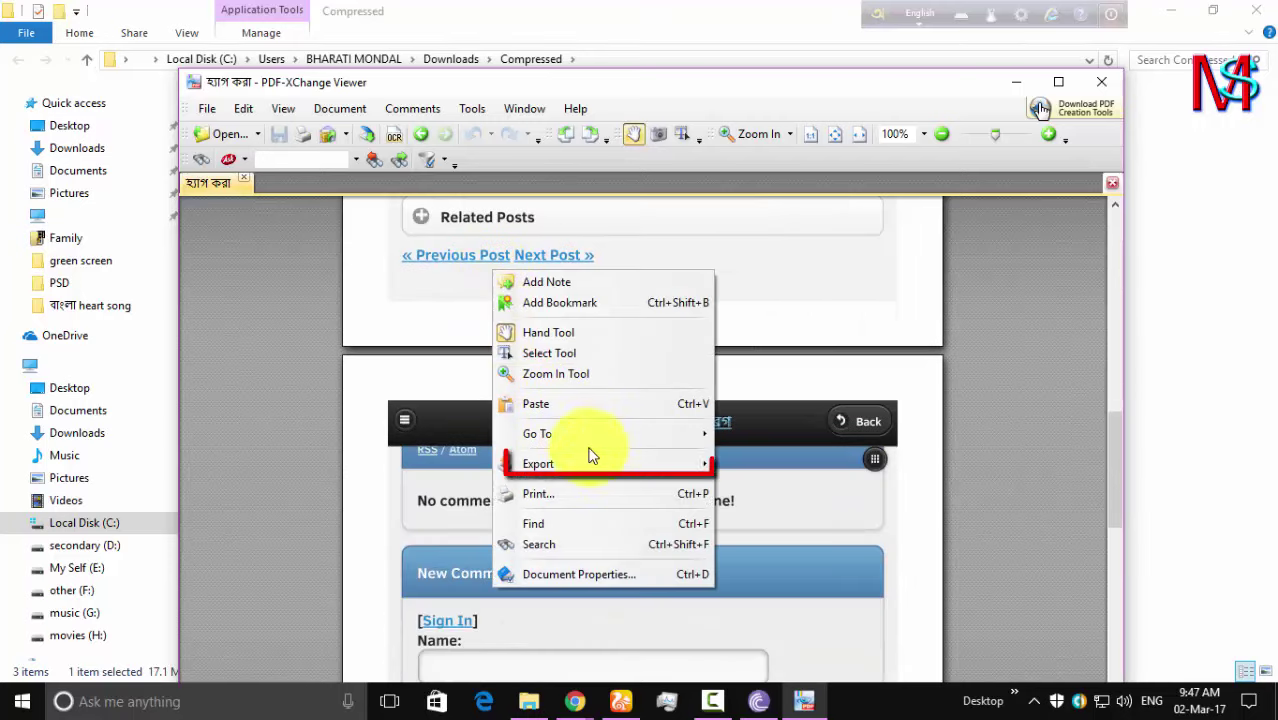
{"action": "mouse_move", "coordinate": [598, 466]}
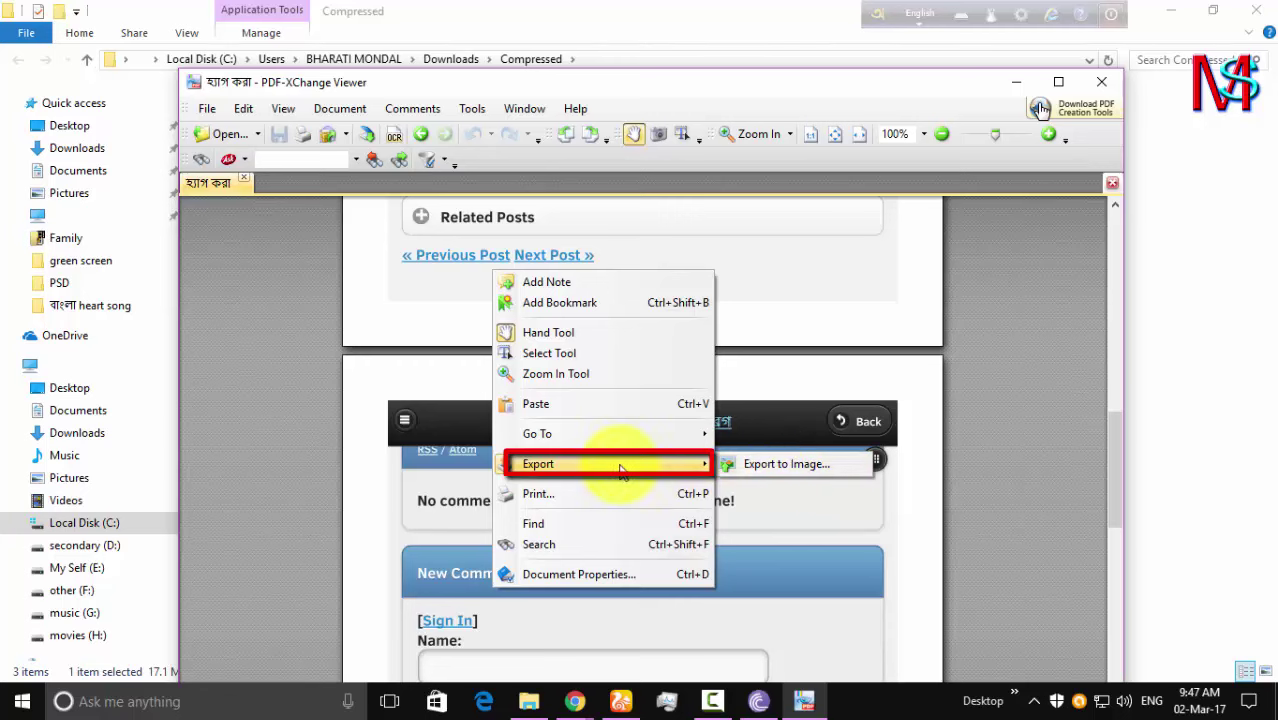
{"action": "left_click", "coordinate": [397, 338]}
{"action": "scroll", "coordinate": [653, 365], "scroll_direction": "down", "scroll_amount": 1}
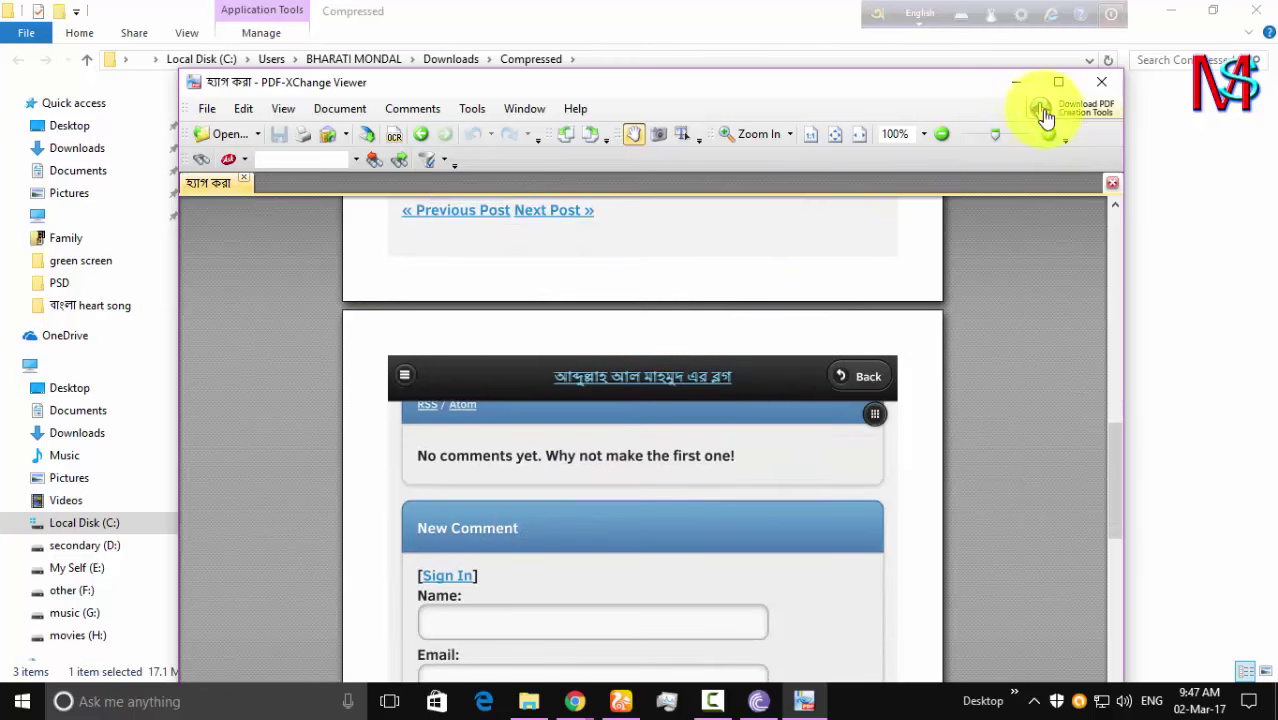
Step: Maximize the viewer window and open the Export to Image settings for the document
{"action": "left_click", "coordinate": [1059, 83]}
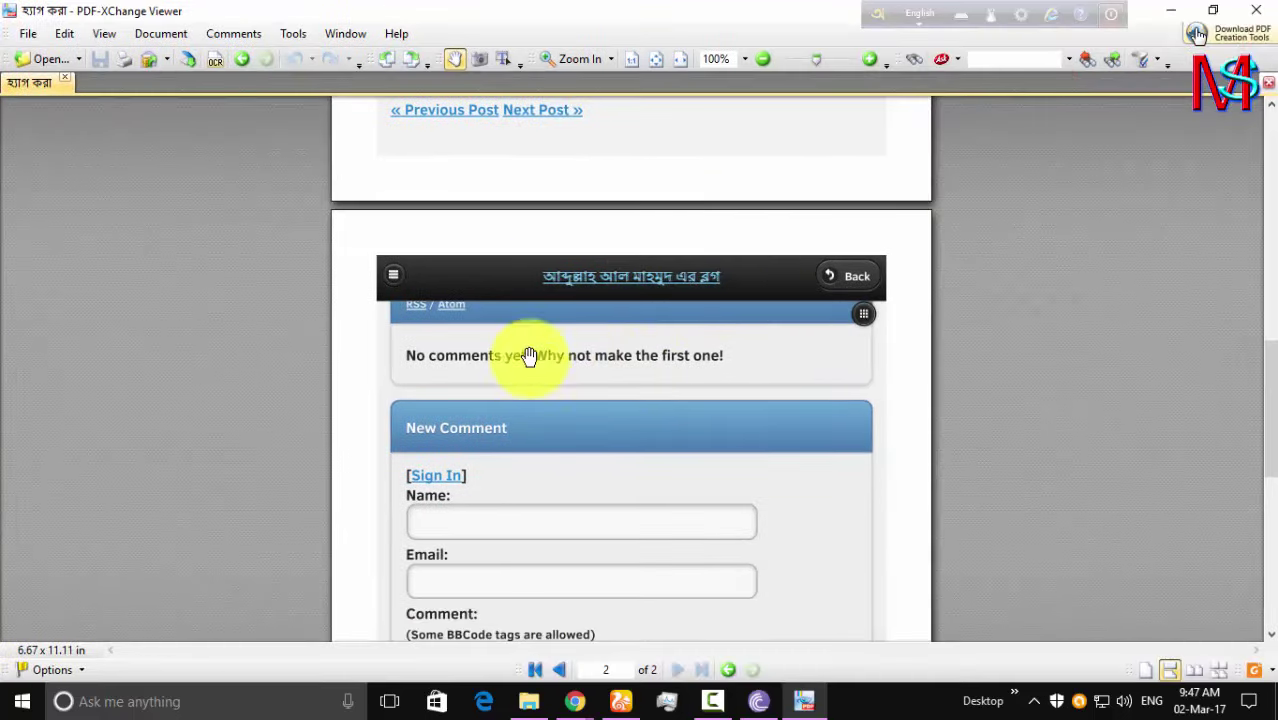
{"action": "scroll", "coordinate": [638, 323], "scroll_direction": "down", "scroll_amount": 1}
{"action": "scroll", "coordinate": [640, 322], "scroll_direction": "down", "scroll_amount": 4}
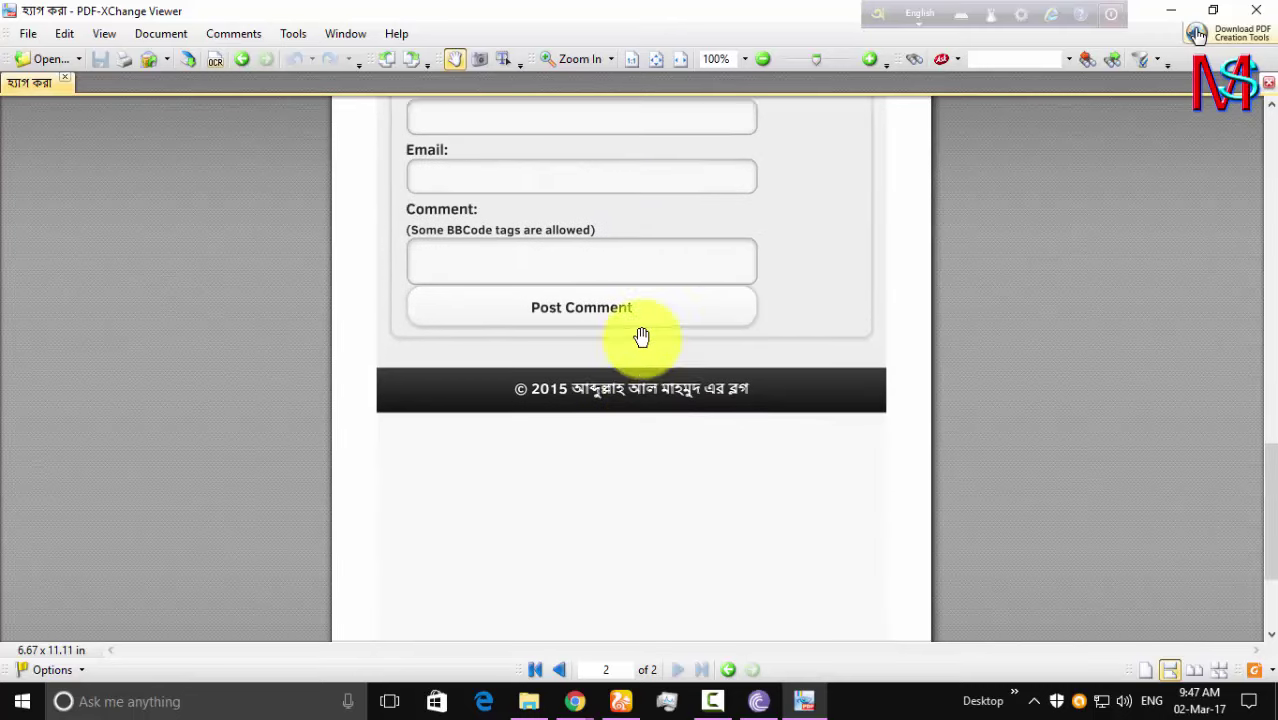
{"action": "scroll", "coordinate": [641, 325], "scroll_direction": "up", "scroll_amount": 3}
{"action": "scroll", "coordinate": [641, 338], "scroll_direction": "up", "scroll_amount": 2}
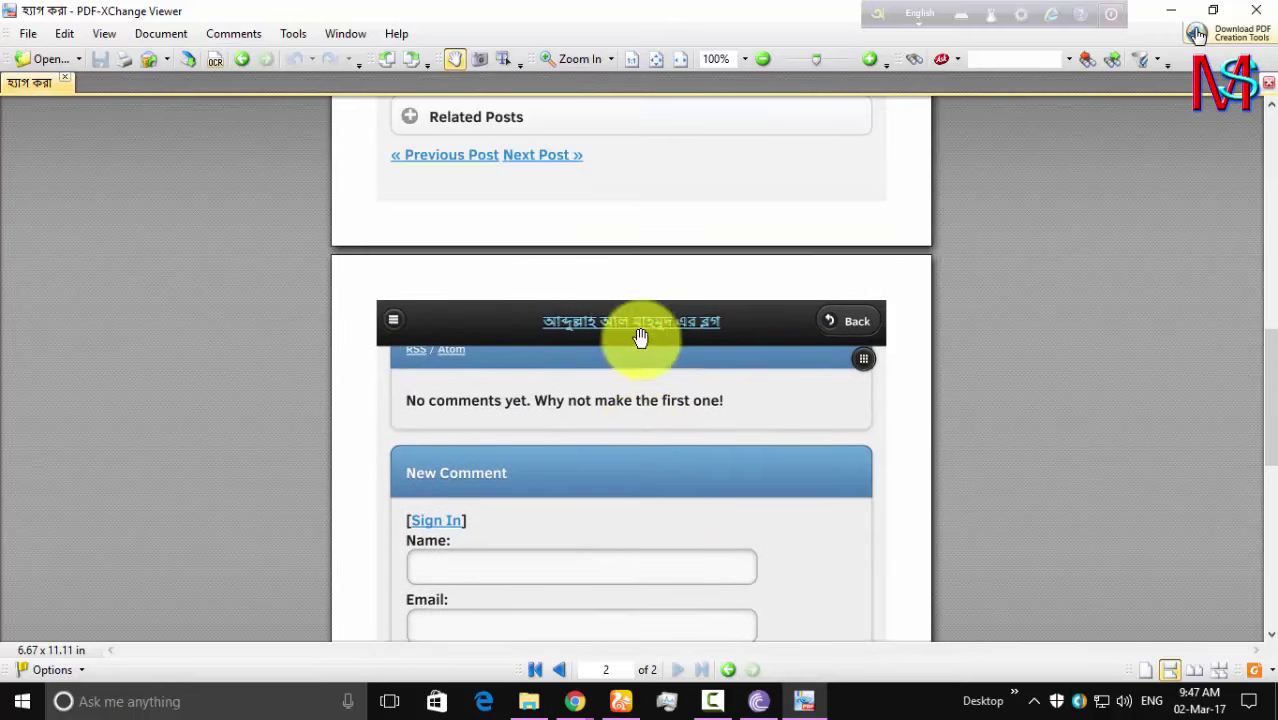
{"action": "right_click", "coordinate": [589, 164]}
{"action": "mouse_move", "coordinate": [628, 368]}
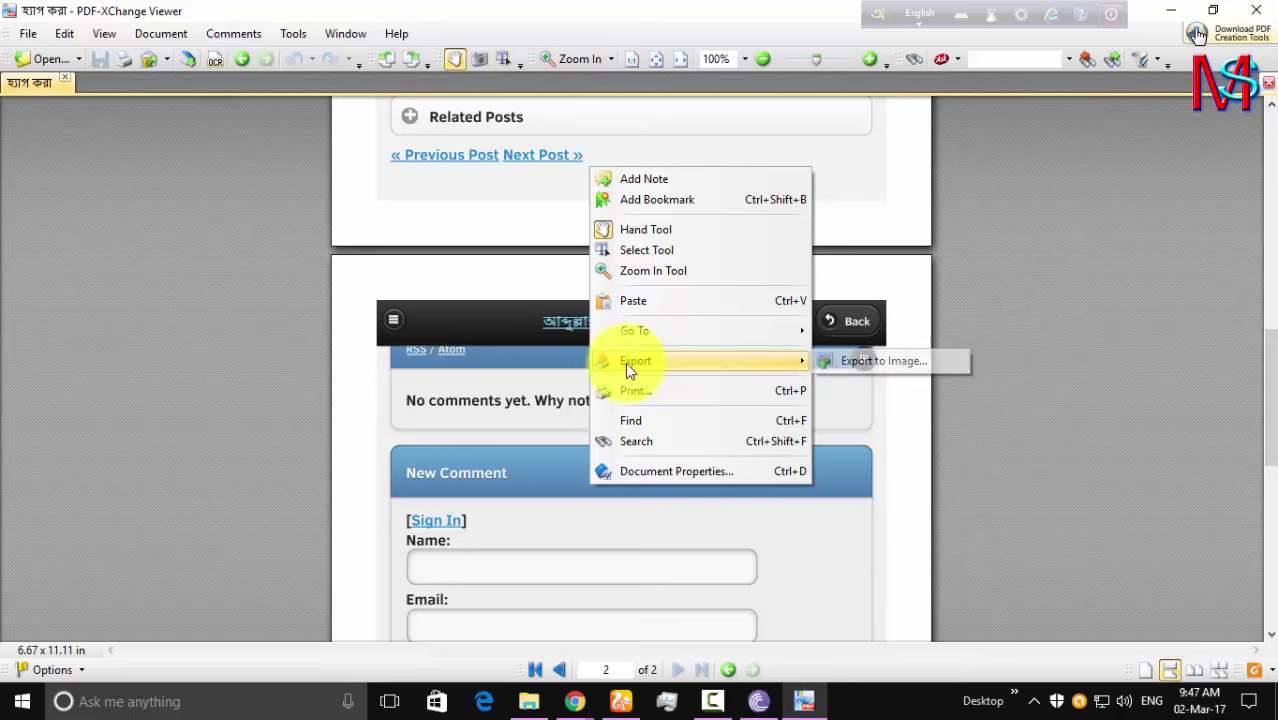
{"action": "left_click", "coordinate": [846, 366]}
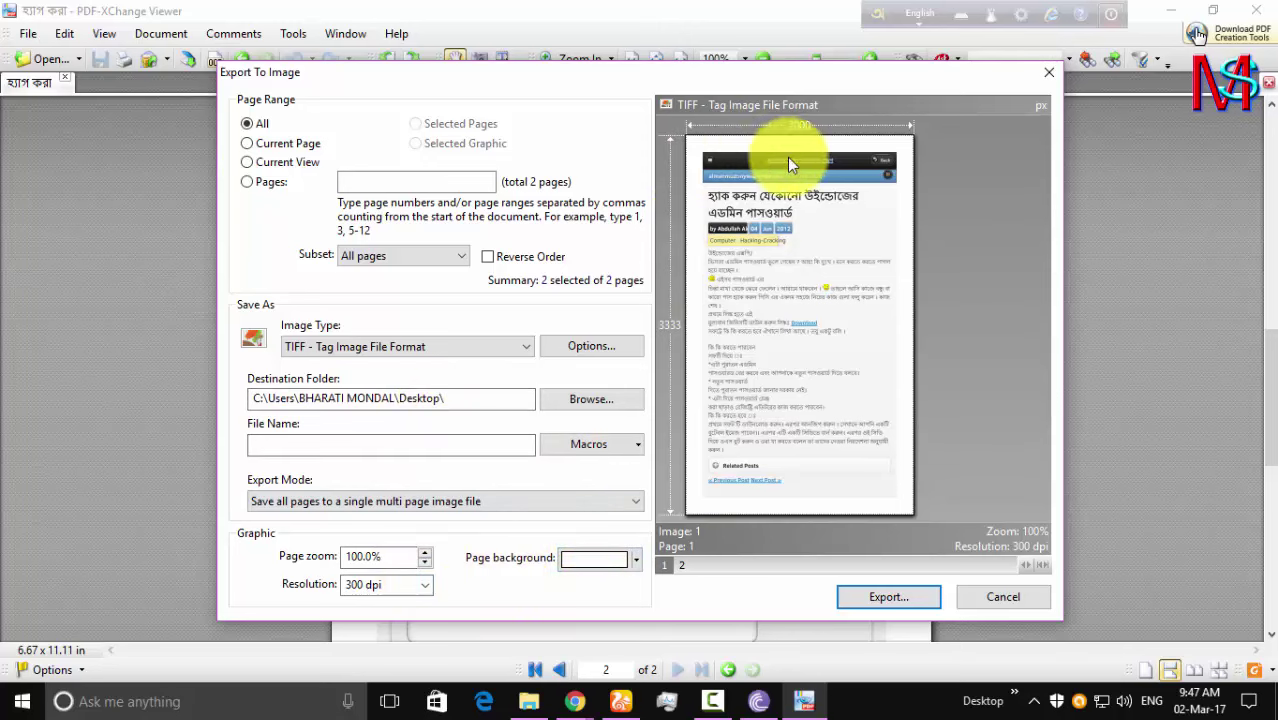
Step: Set the page zoom to 98.8% and export all pages to the Desktop as a single multi-page TIFF image
{"action": "left_click", "coordinate": [424, 566]}
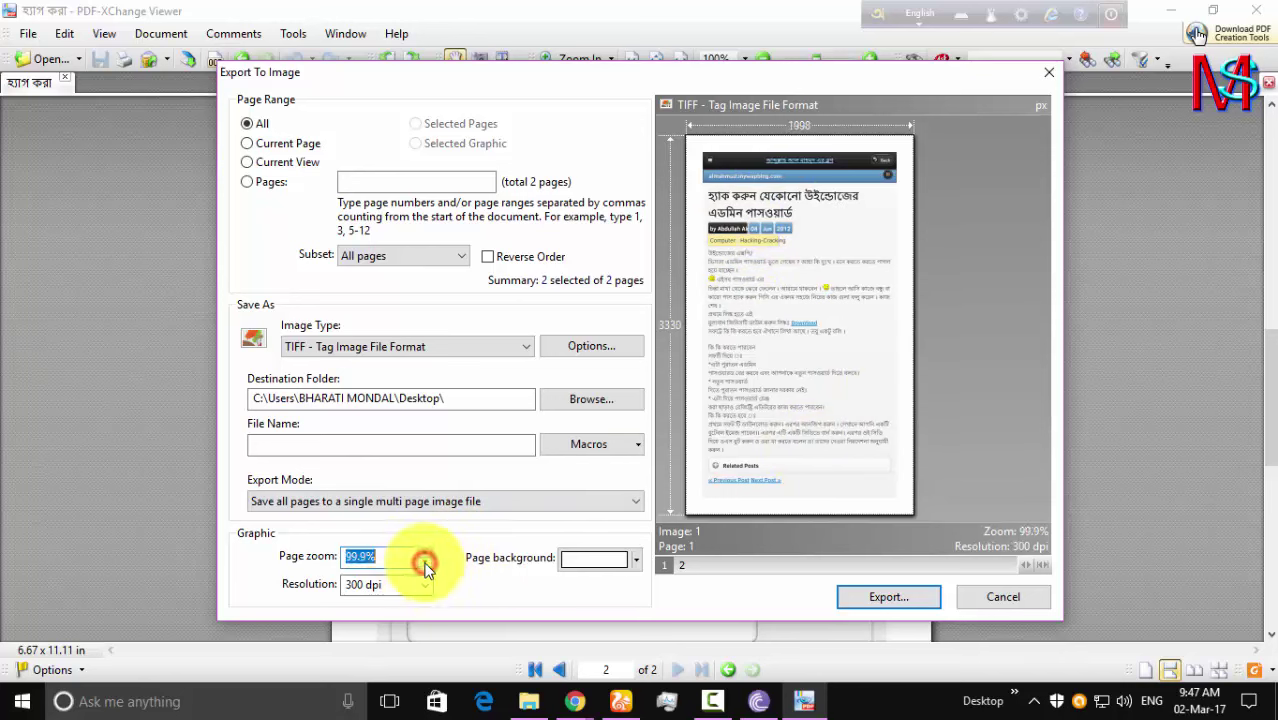
{"action": "left_click", "coordinate": [424, 566]}
{"action": "left_click", "coordinate": [425, 567]}
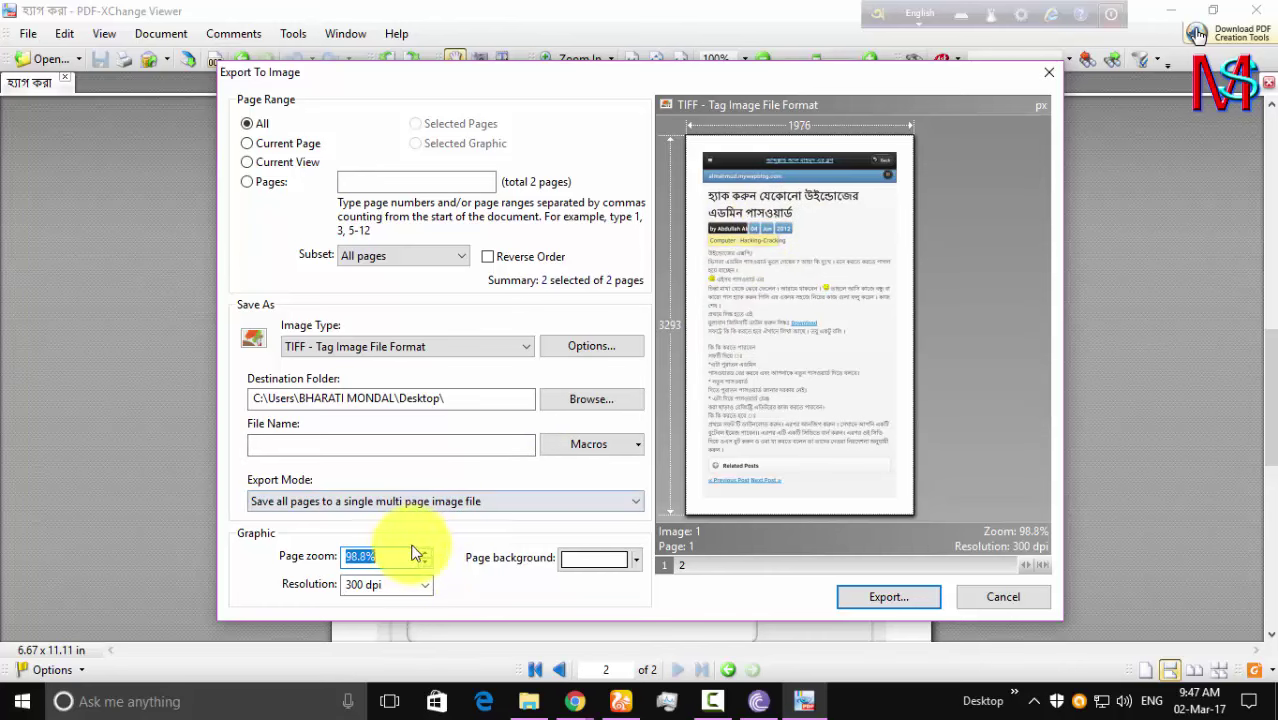
{"action": "left_click", "coordinate": [887, 598]}
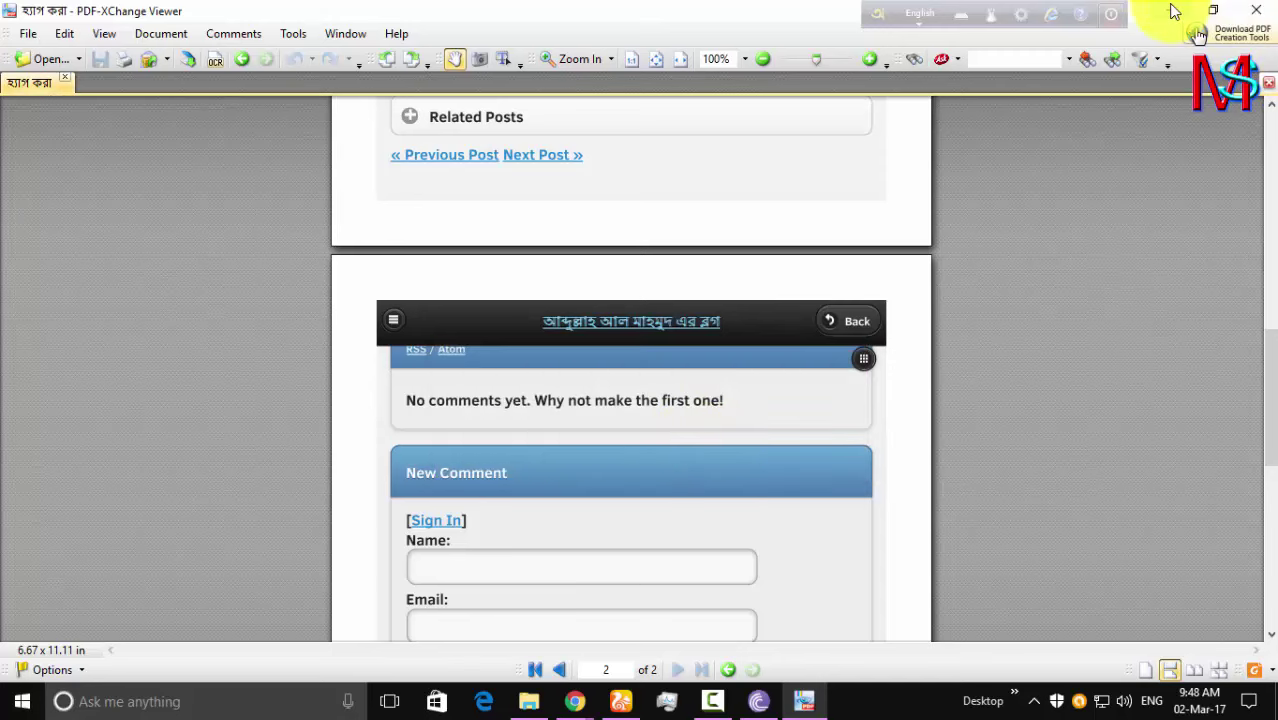
Step: Minimize the open windows and open the exported image হ্যাগ করা_01 from the desktop
{"action": "left_click", "coordinate": [1171, 10]}
{"action": "left_click", "coordinate": [1171, 10]}
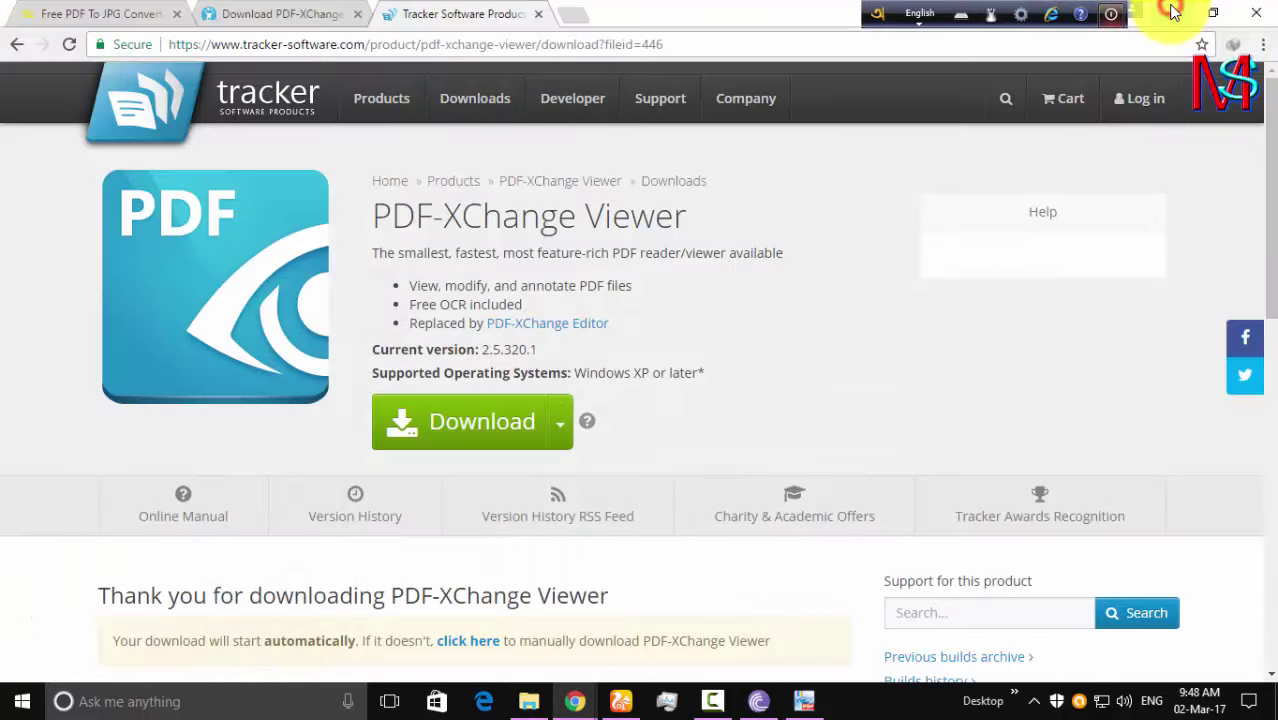
{"action": "left_click", "coordinate": [1172, 12]}
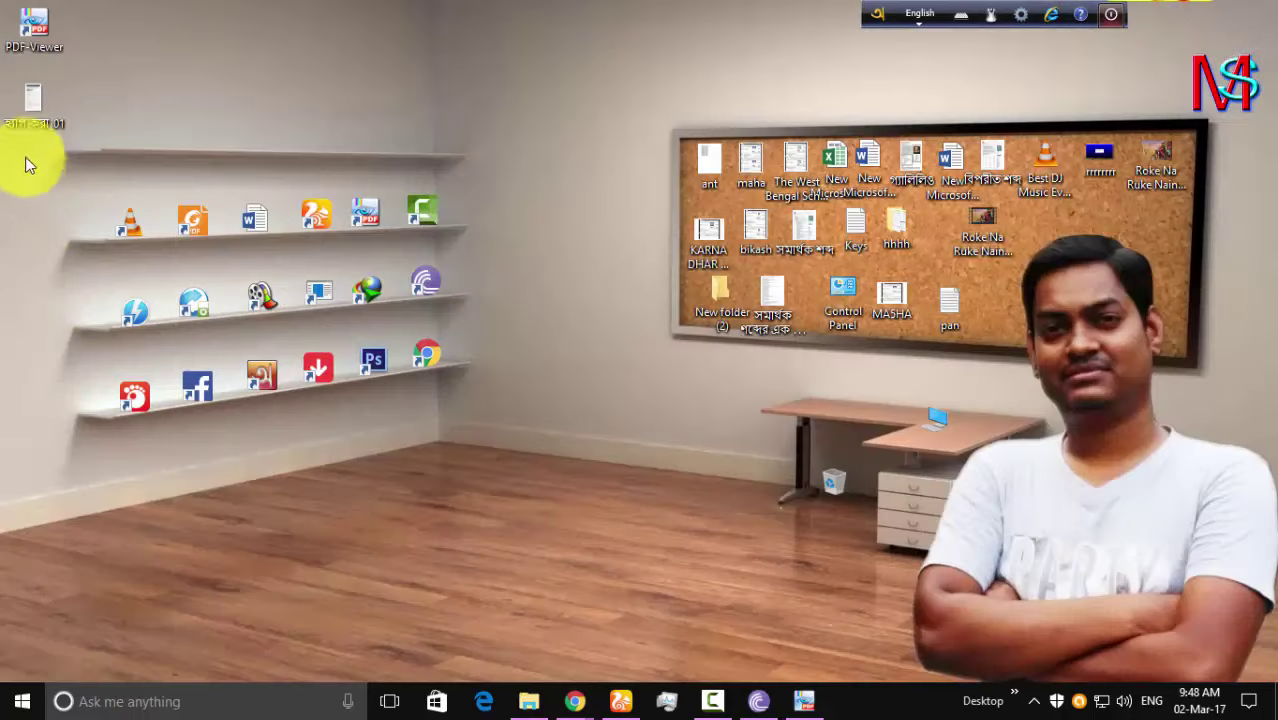
{"action": "double_click", "coordinate": [53, 103]}
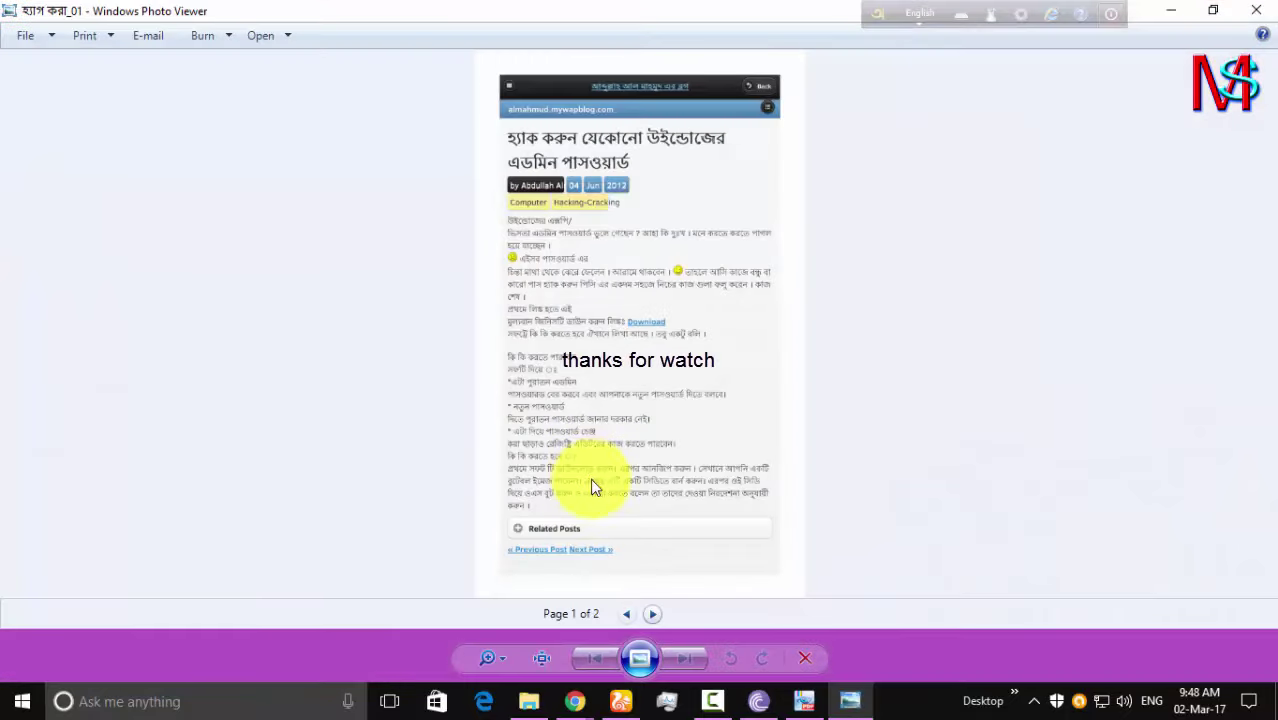
Step: Examine both pages of the exported image, inspect the first at actual size, and close the photo viewer
{"action": "left_click", "coordinate": [655, 614]}
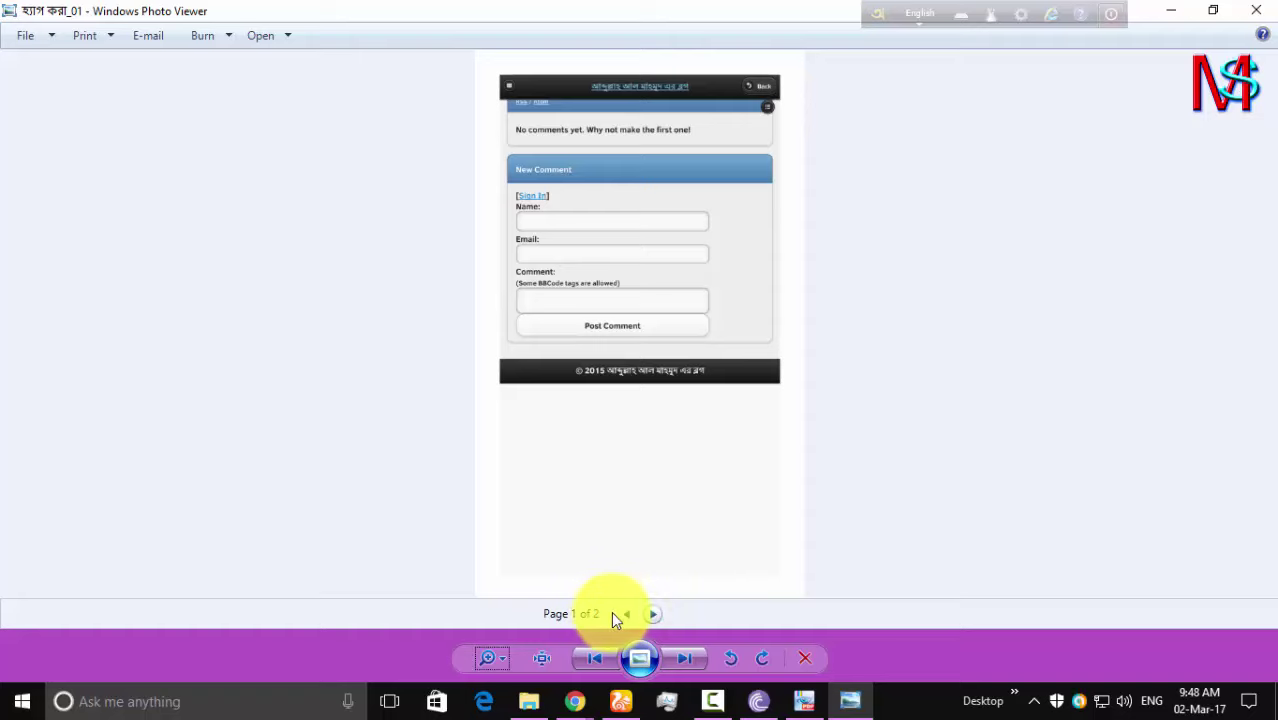
{"action": "left_click", "coordinate": [622, 614]}
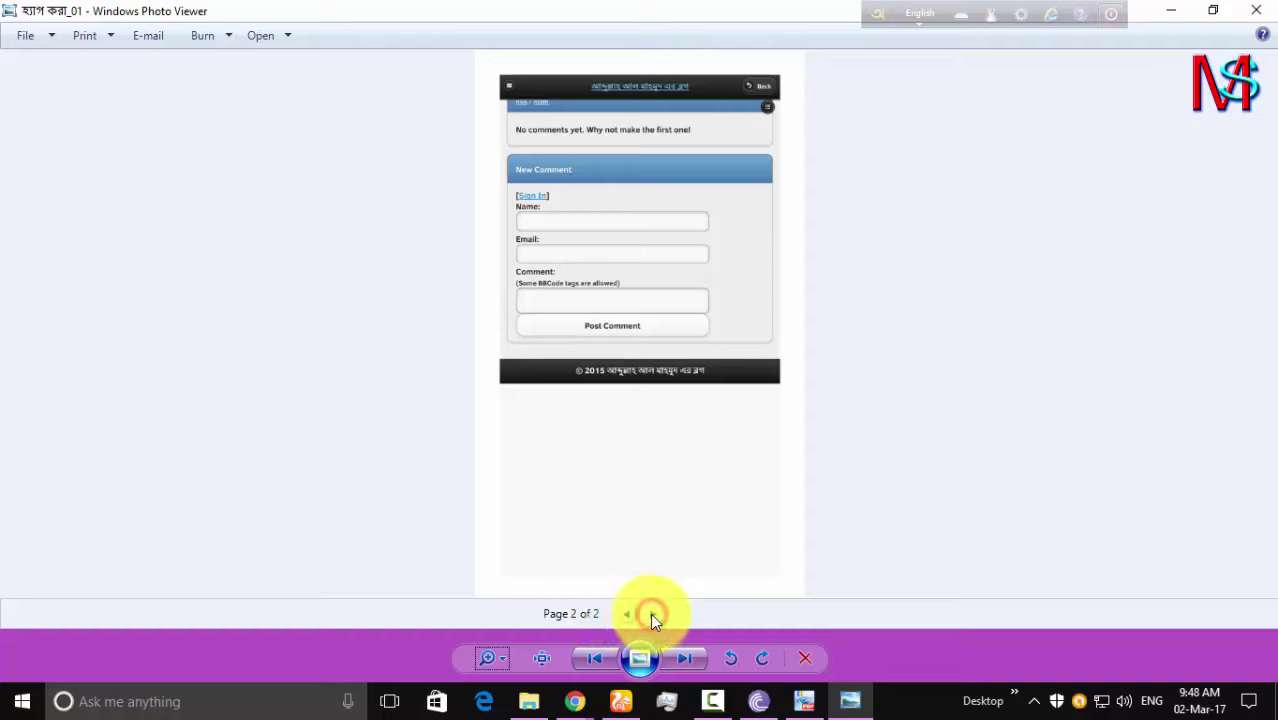
{"action": "left_click", "coordinate": [622, 614]}
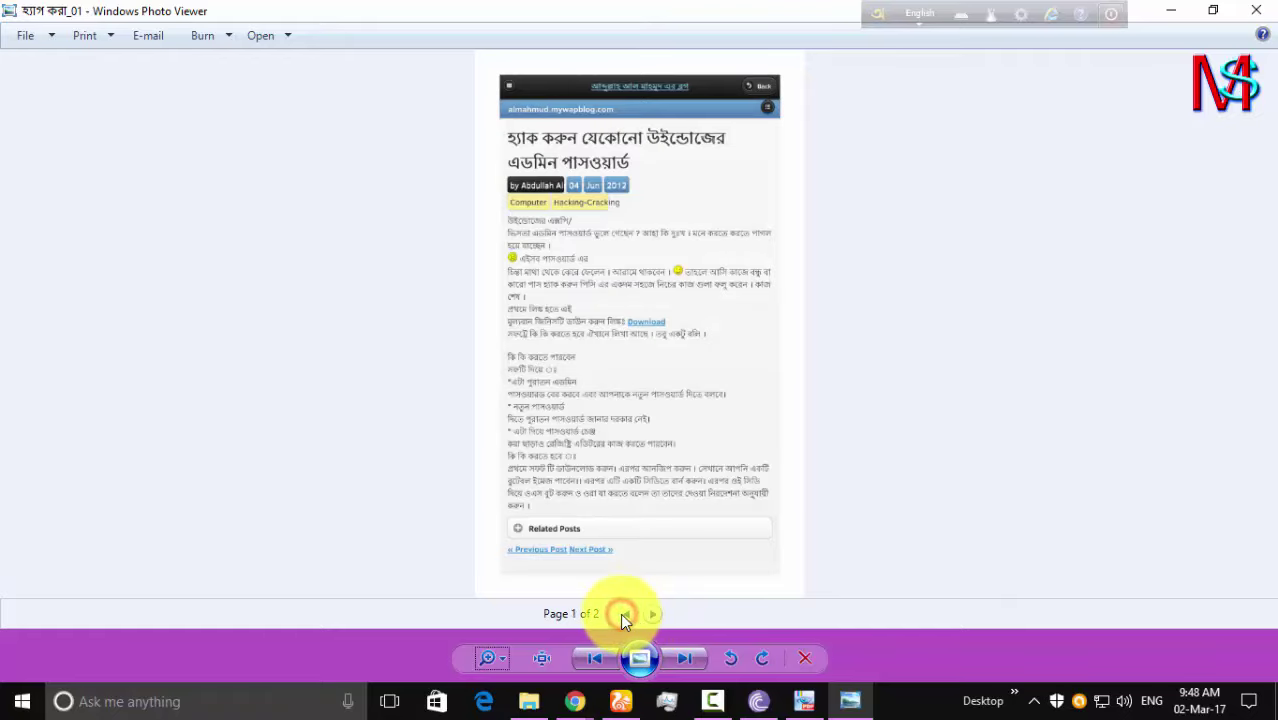
{"action": "left_click", "coordinate": [541, 658]}
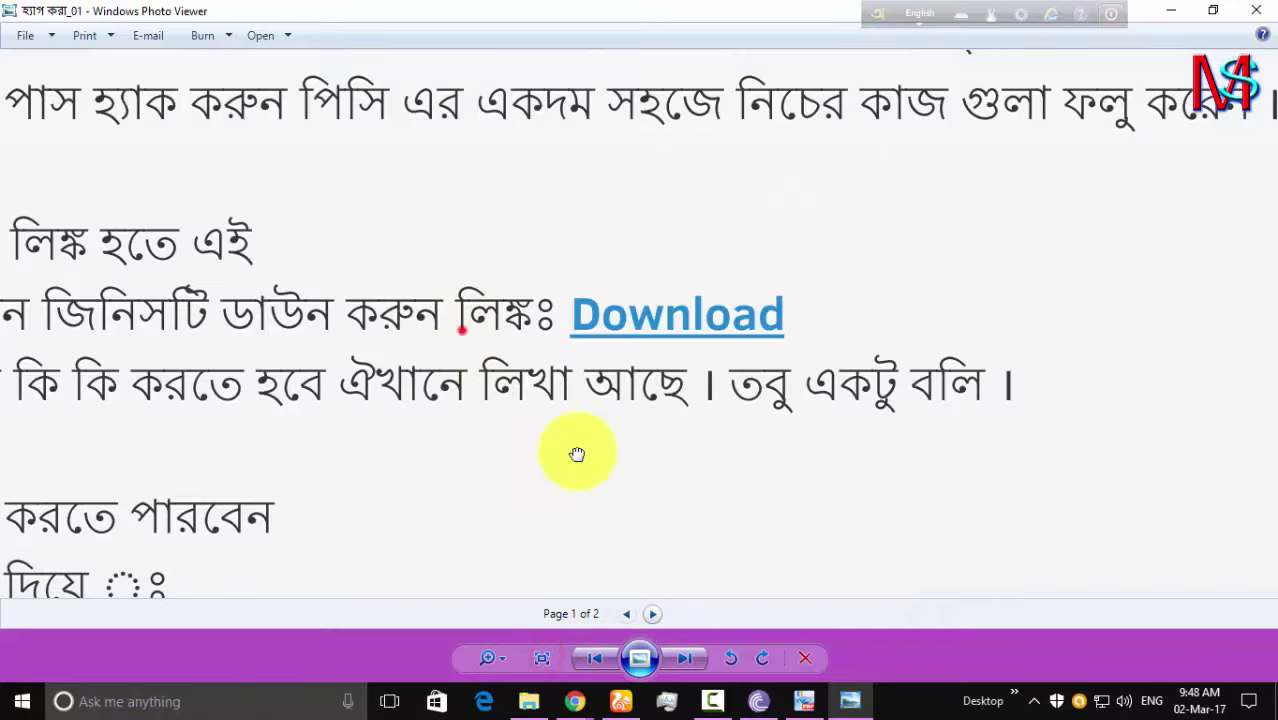
{"action": "left_click_drag", "start_coordinate": [236, 222], "coordinate": [472, 444]}
{"action": "scroll", "coordinate": [472, 444], "scroll_direction": "up", "scroll_amount": 10}
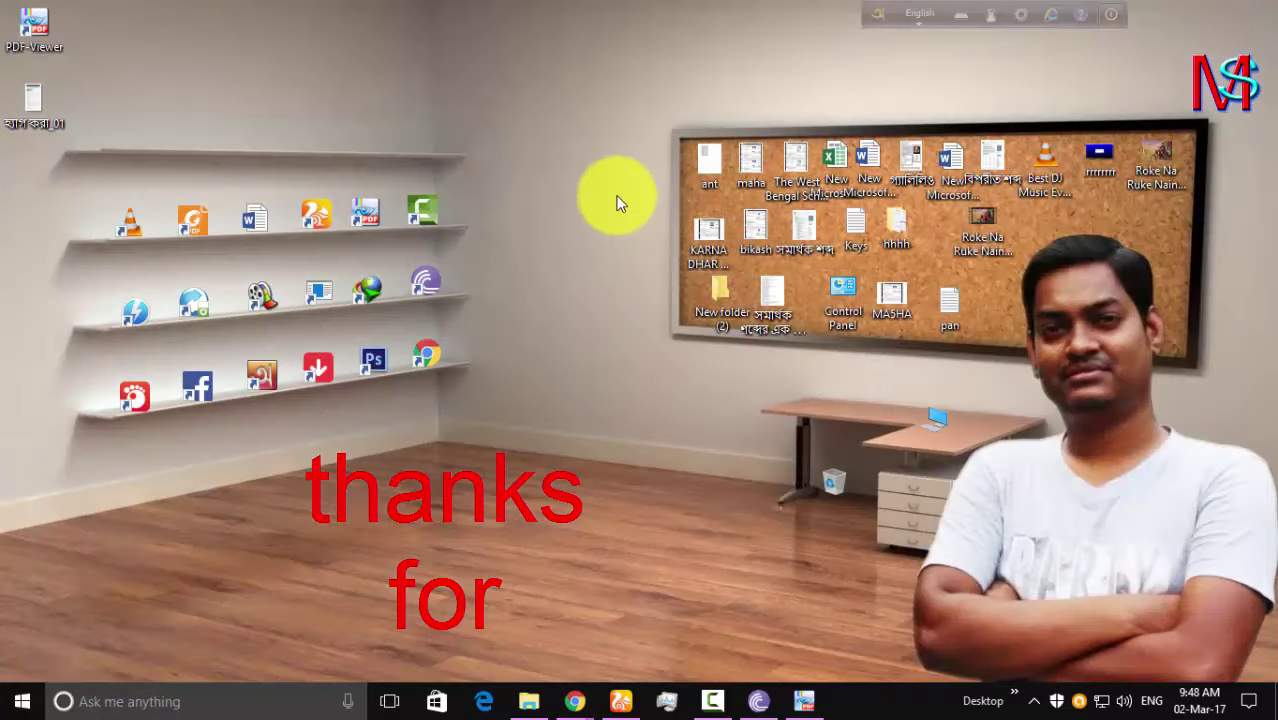
{"action": "right_click", "coordinate": [620, 196]}
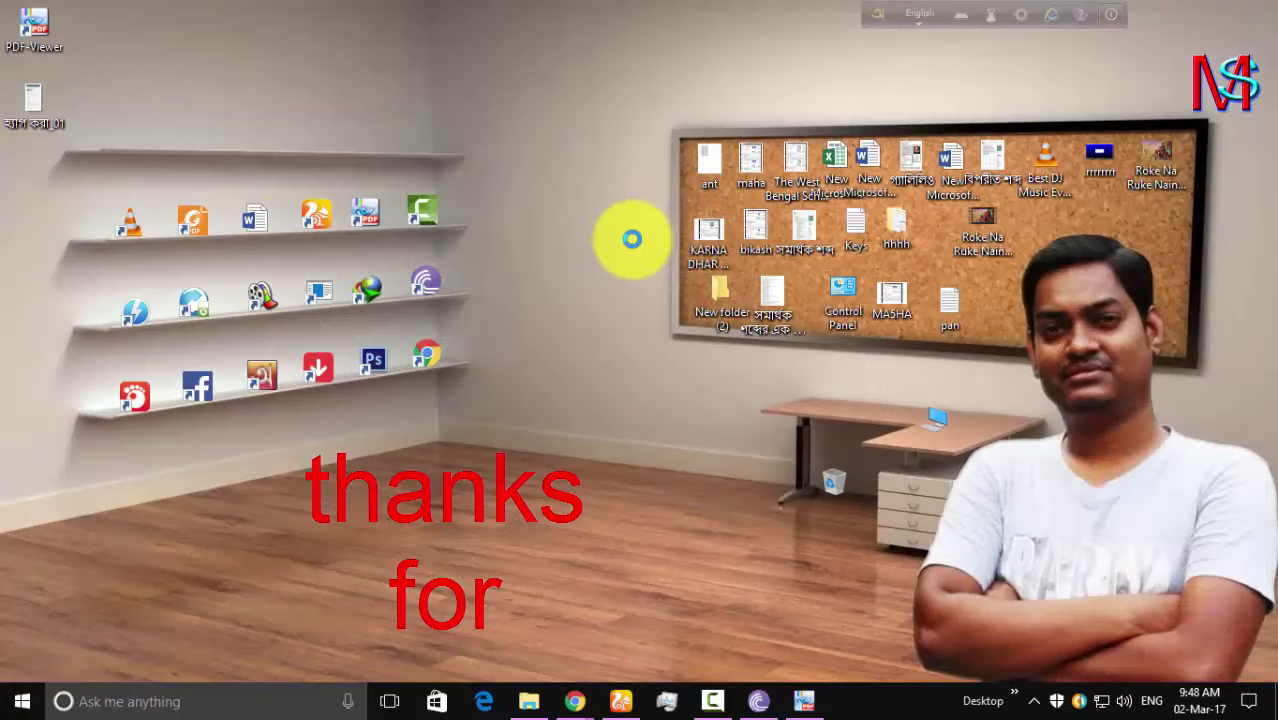